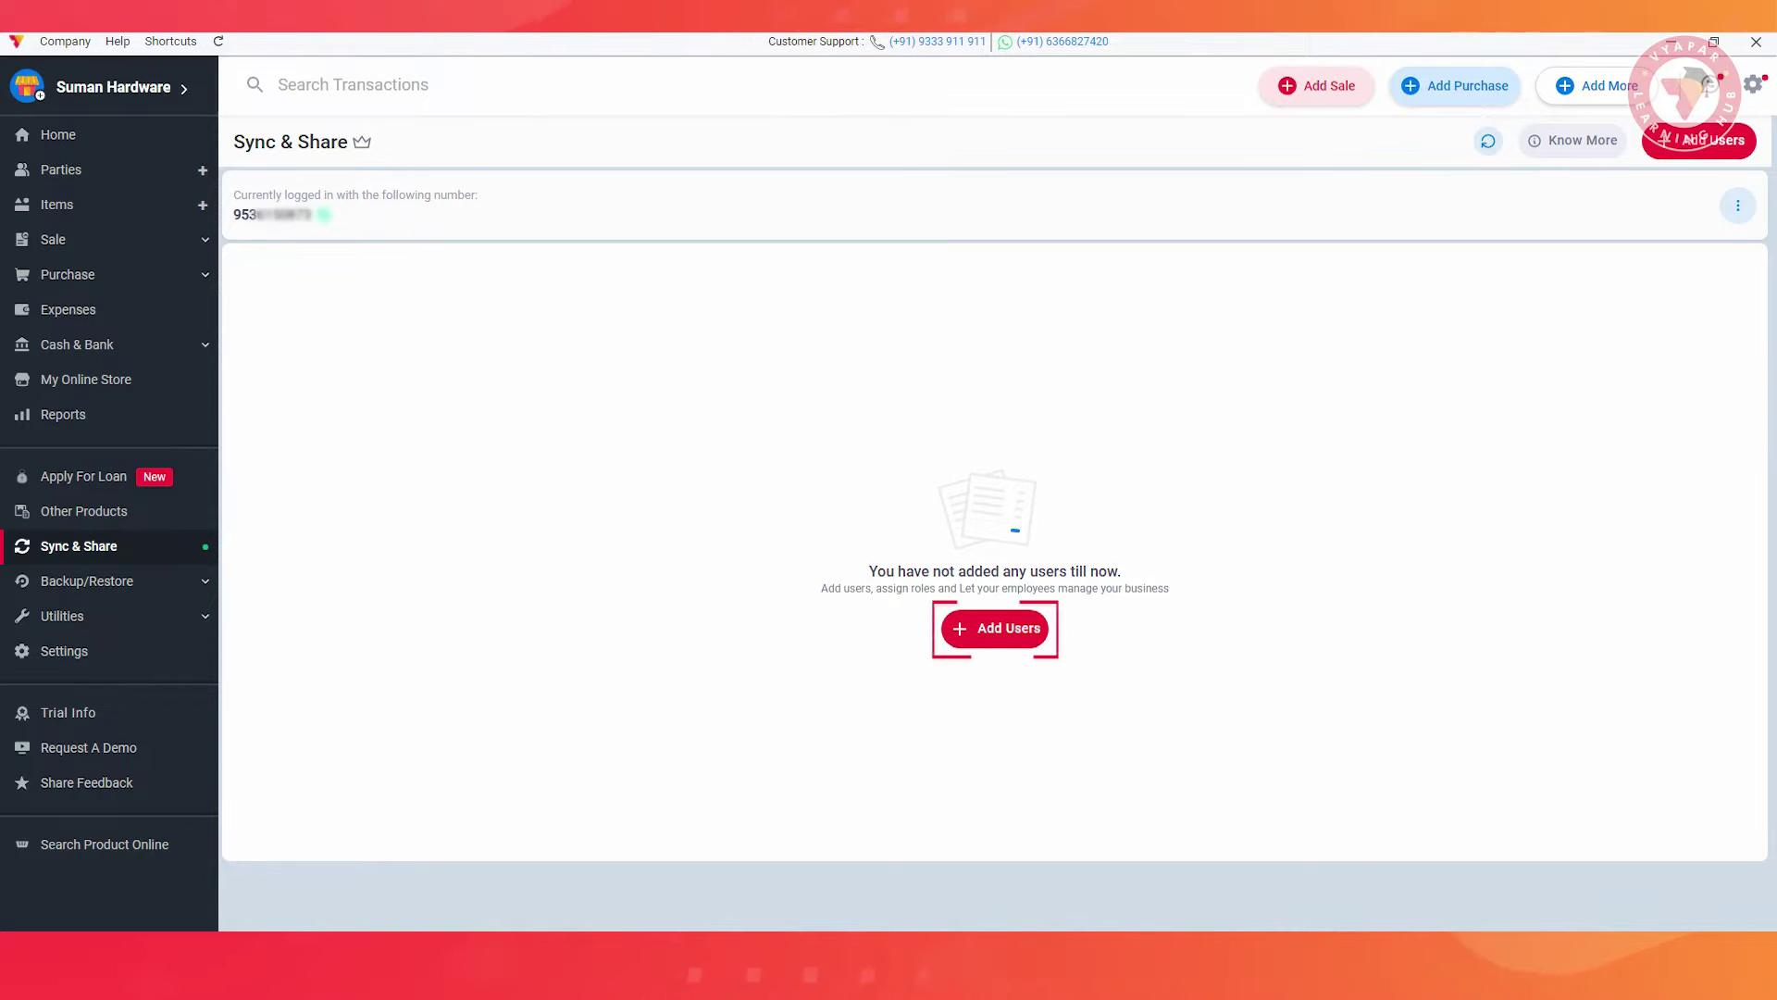
# Add a new user with the invitee's full name and phone number, assigned the Secondary Admin role
pyautogui.click(995, 627)
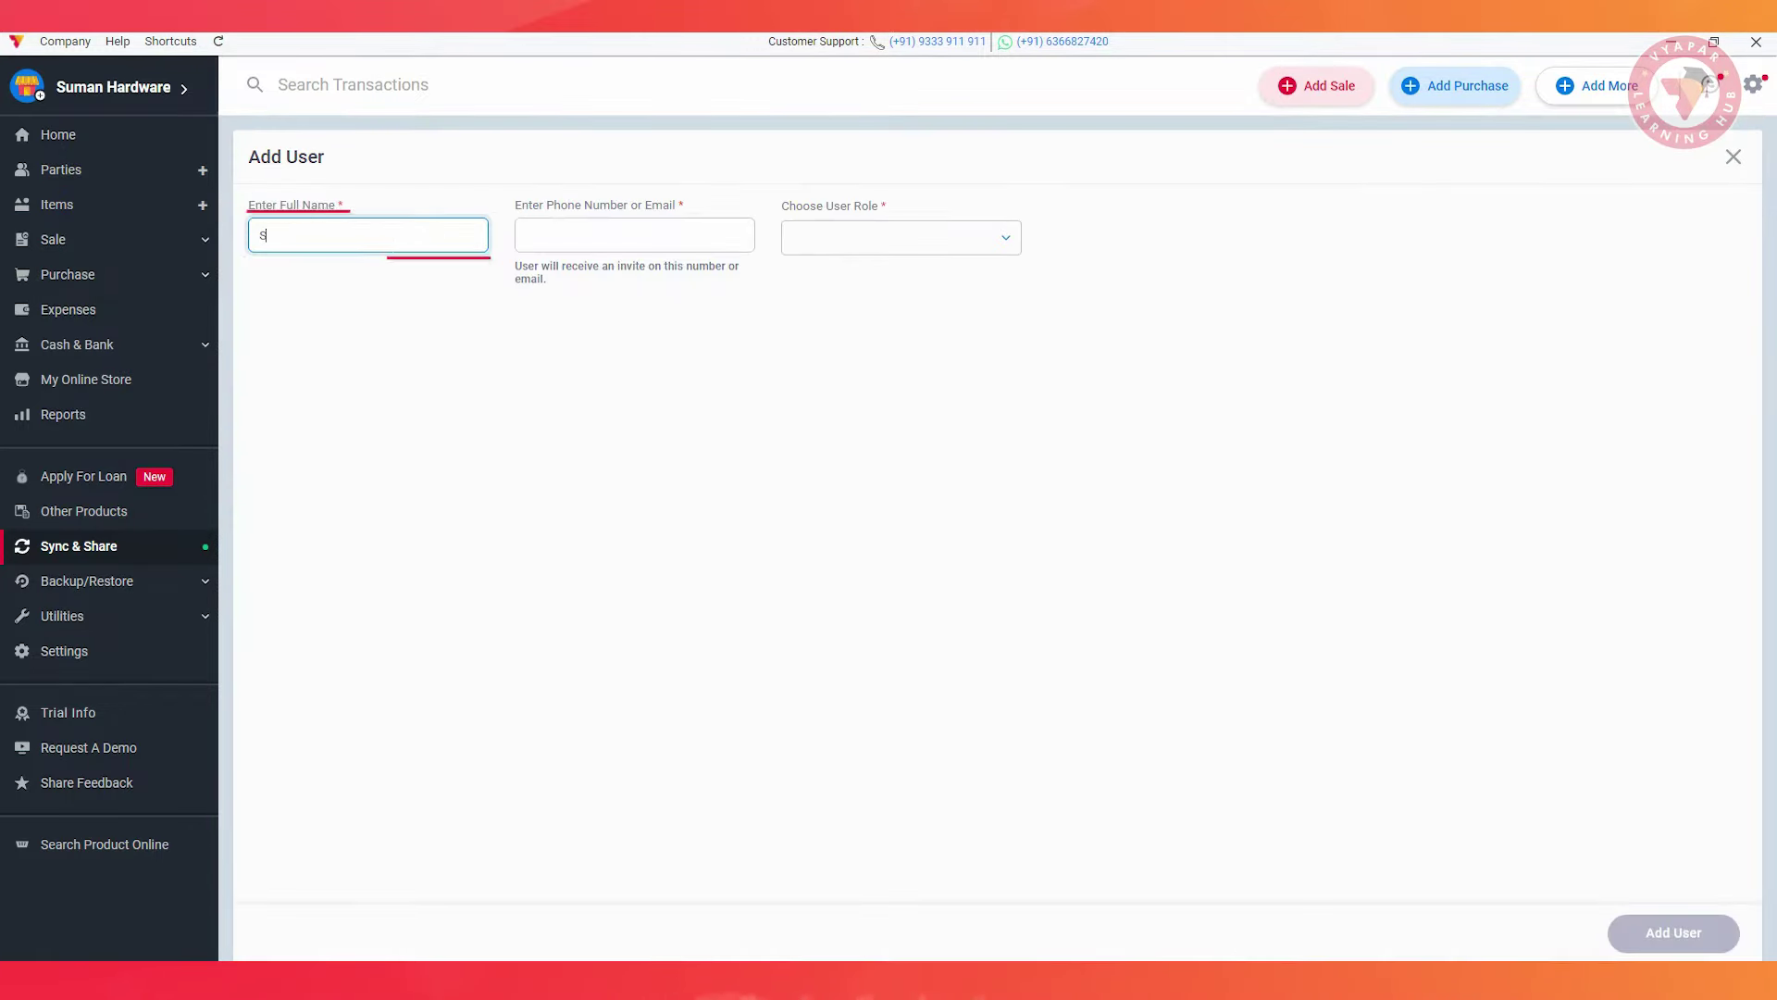
pyautogui.write('Suman')
pyautogui.click(593, 235)
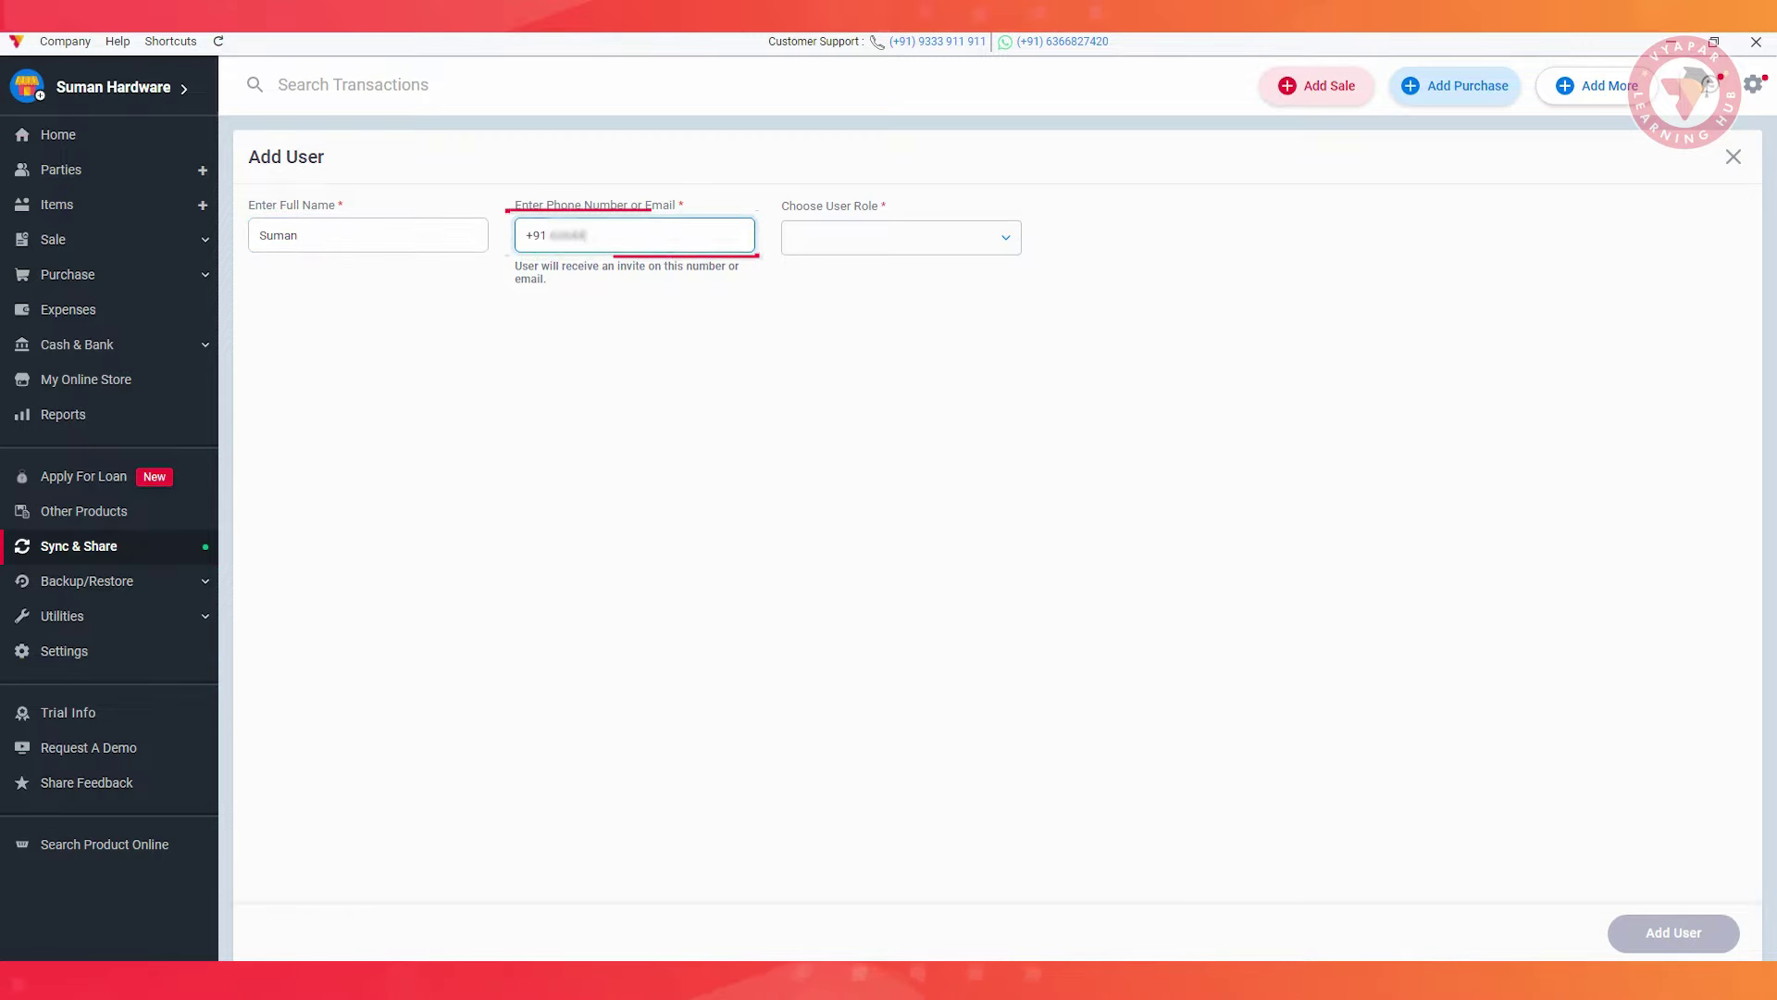
pyautogui.click(901, 237)
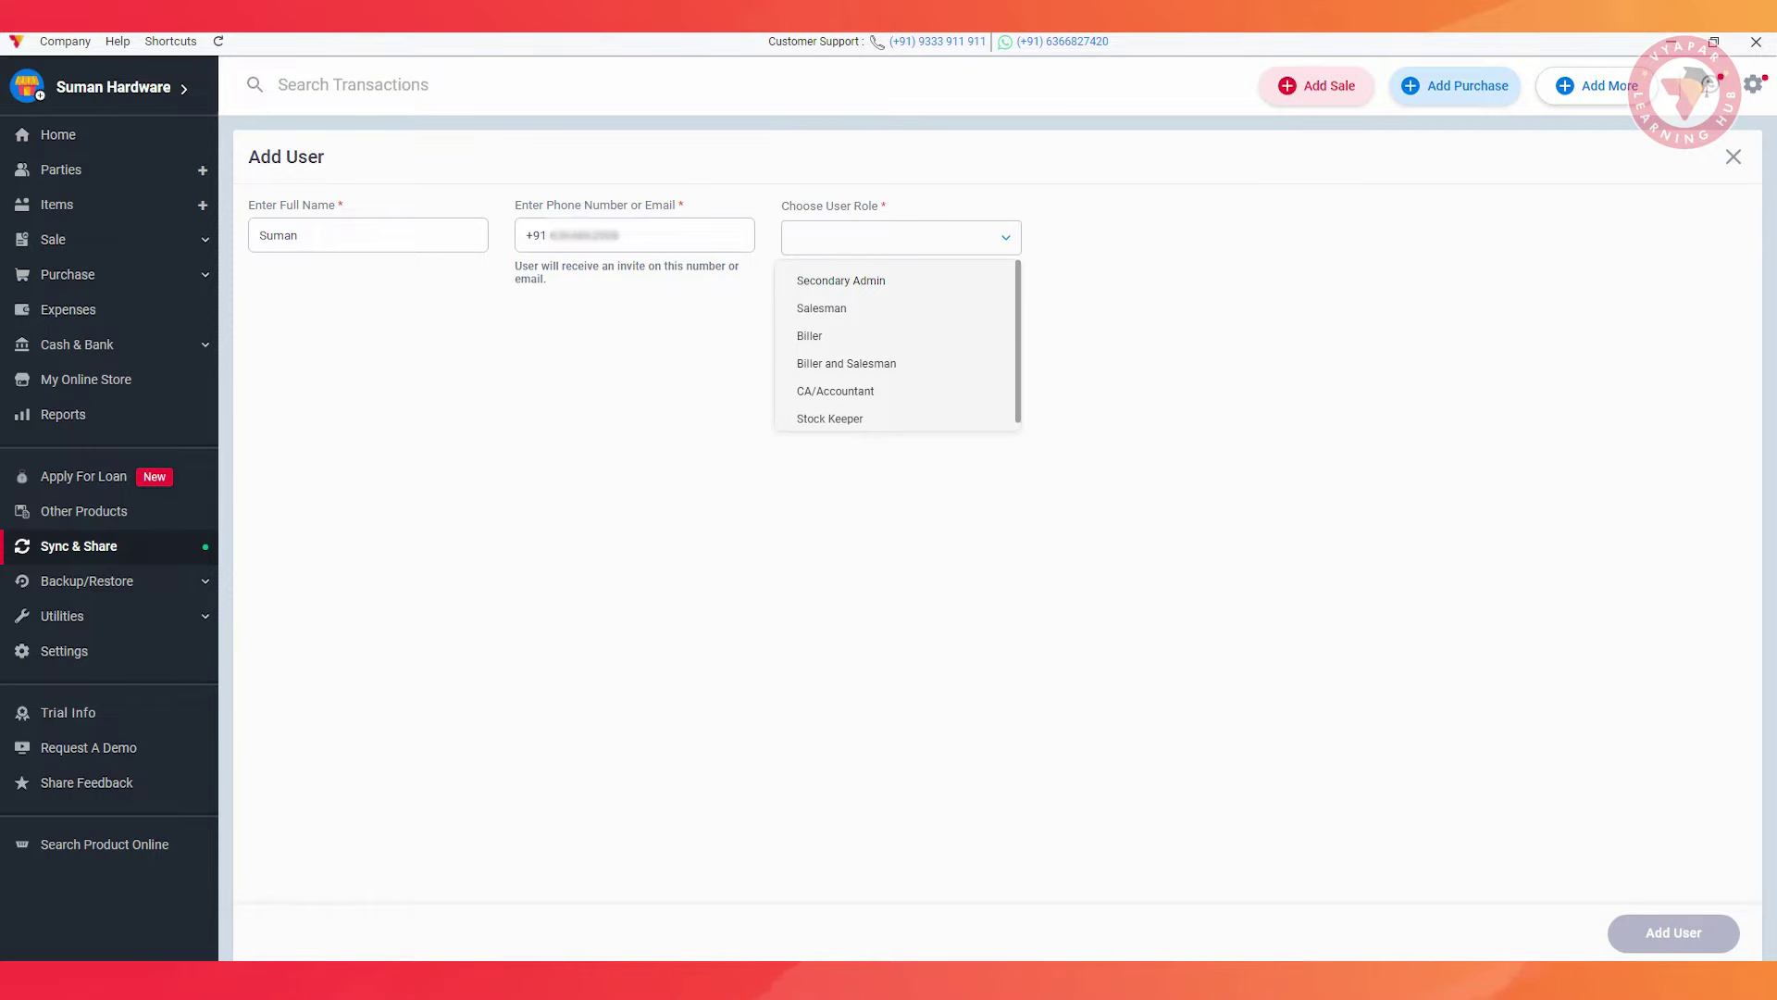
pyautogui.click(841, 280)
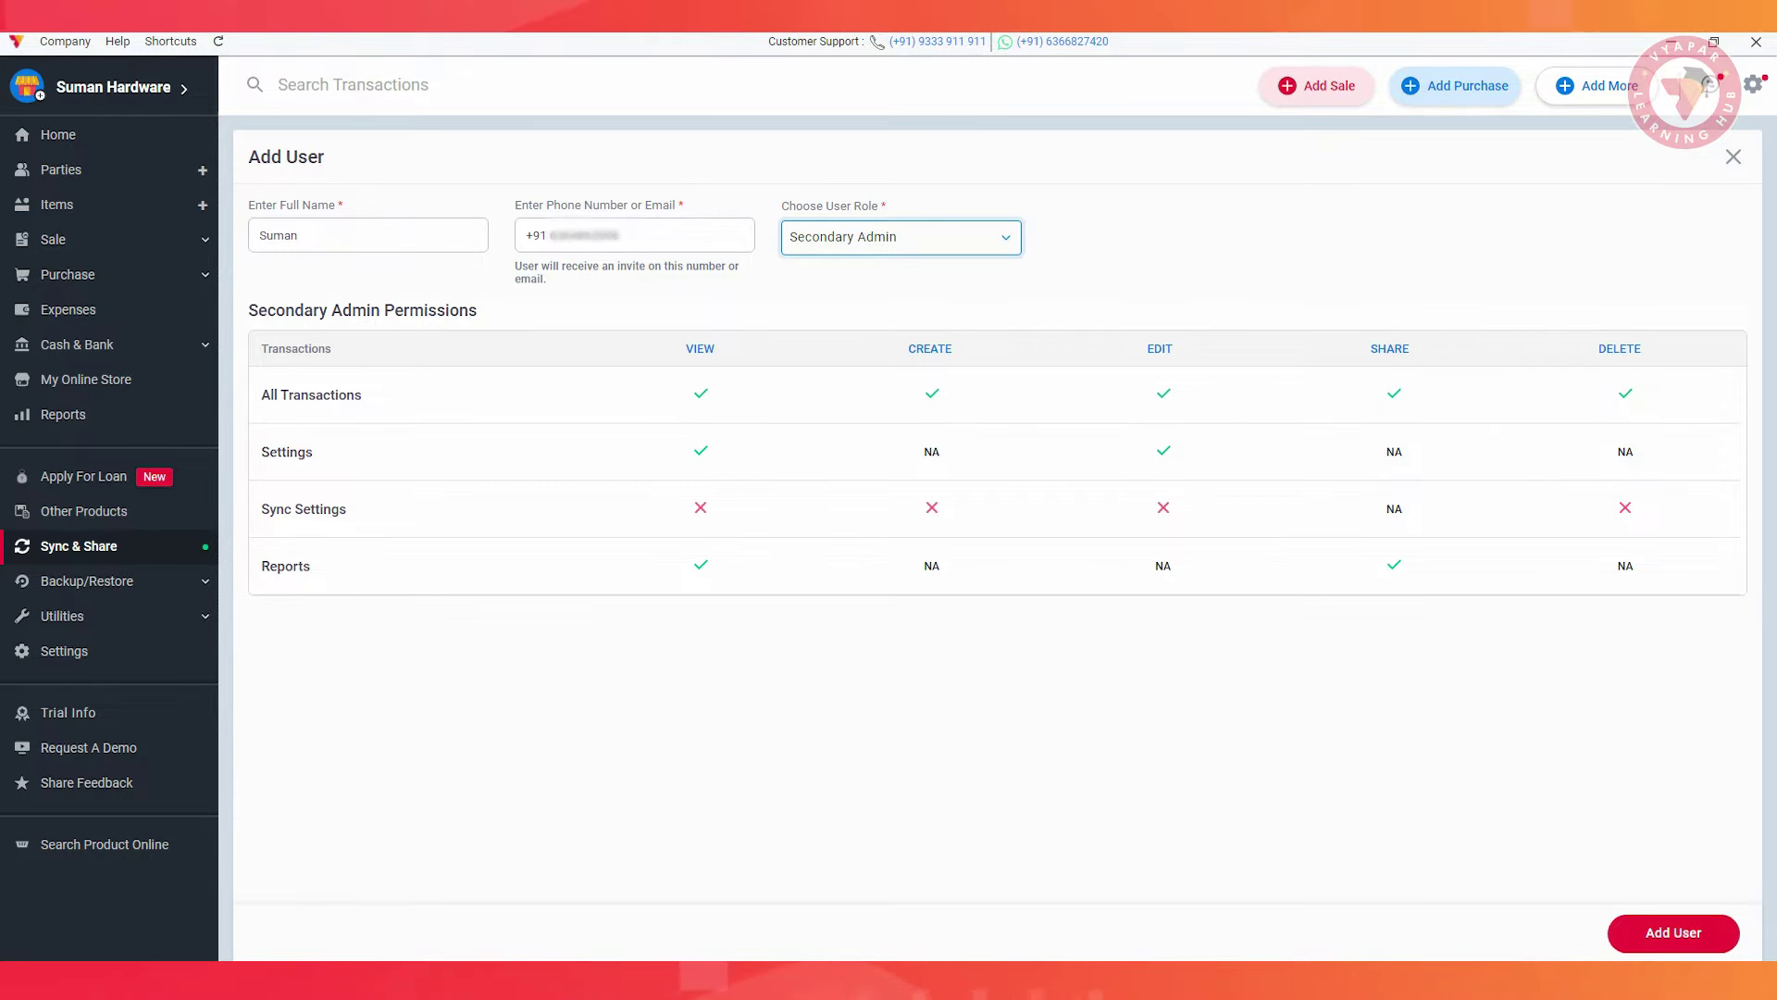
# Preview the Salesman role's permissions, then change the new user's role to Biller
pyautogui.press('space')
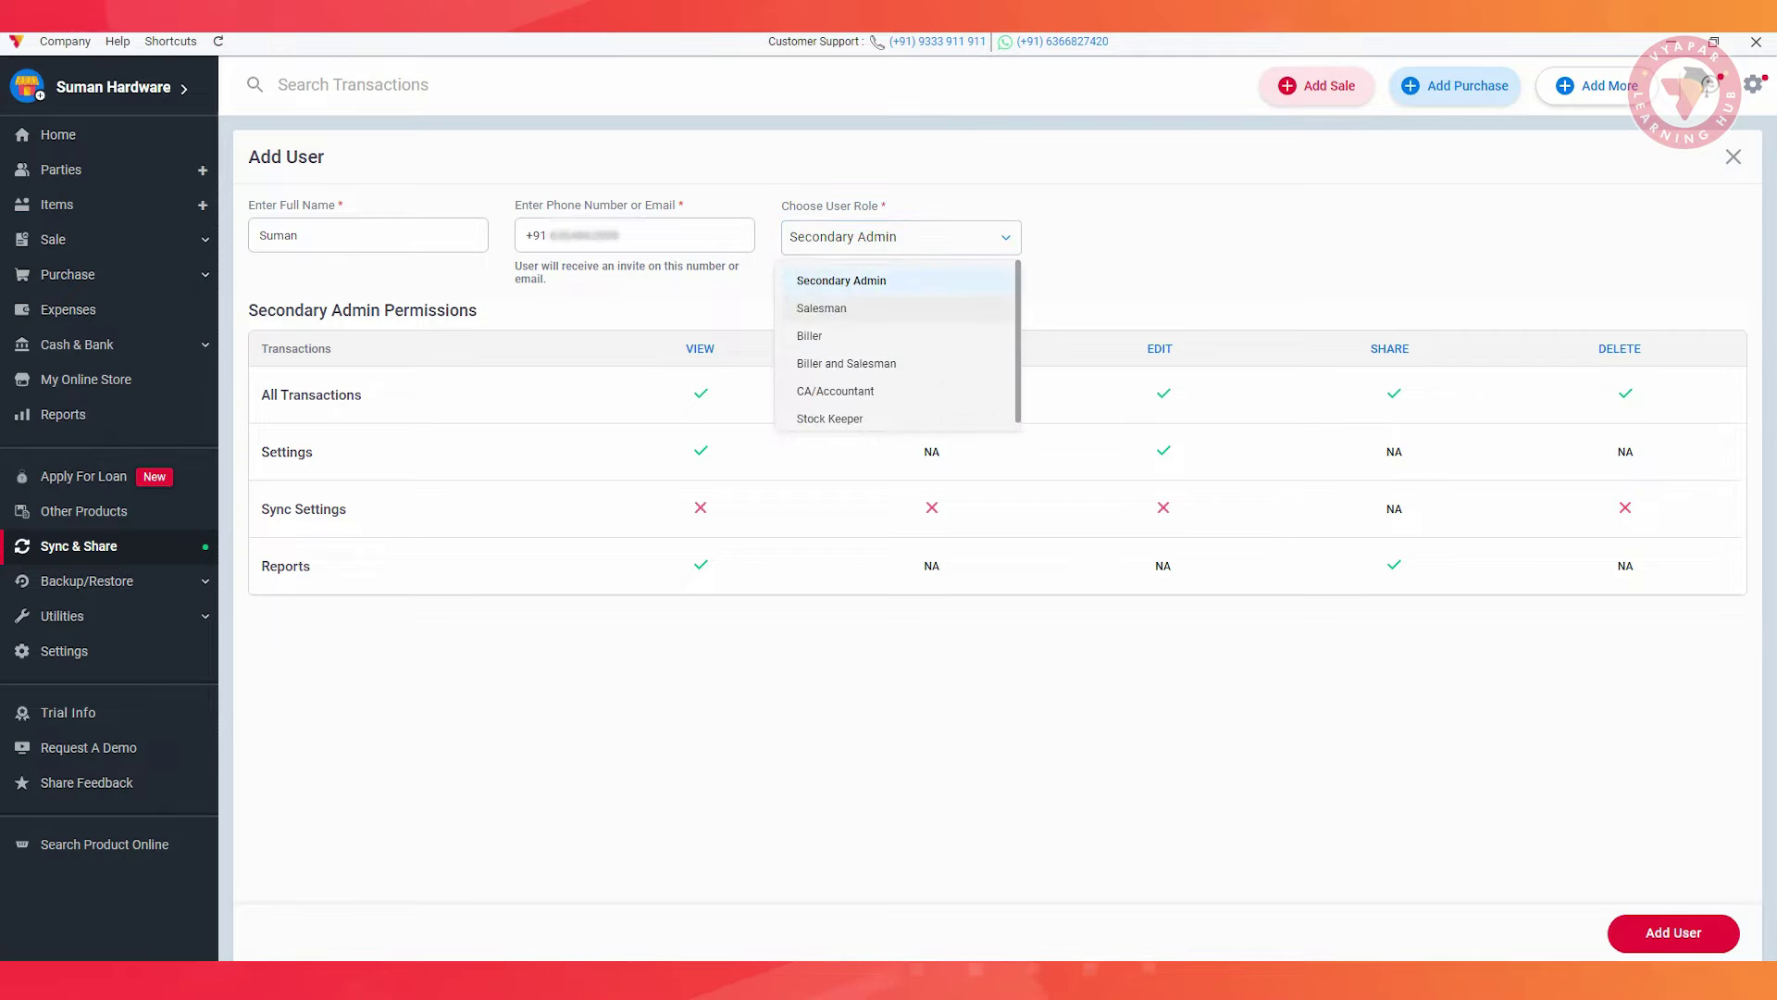
pyautogui.click(823, 307)
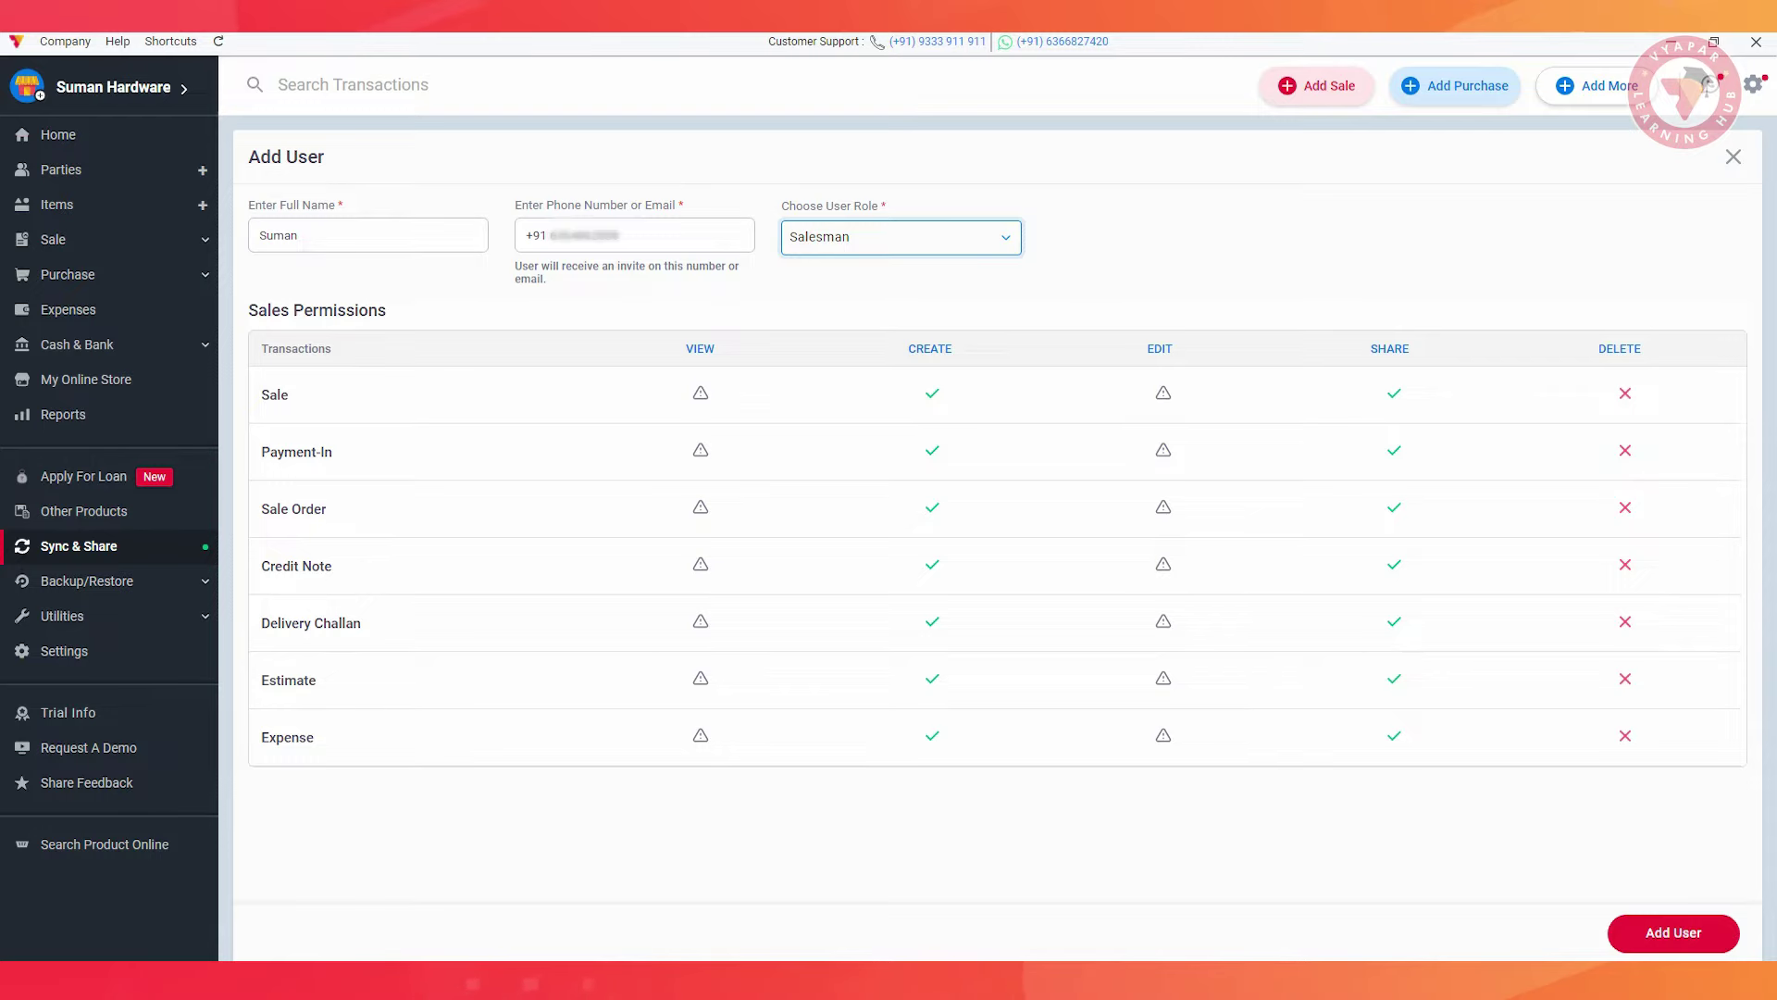
pyautogui.press('space')
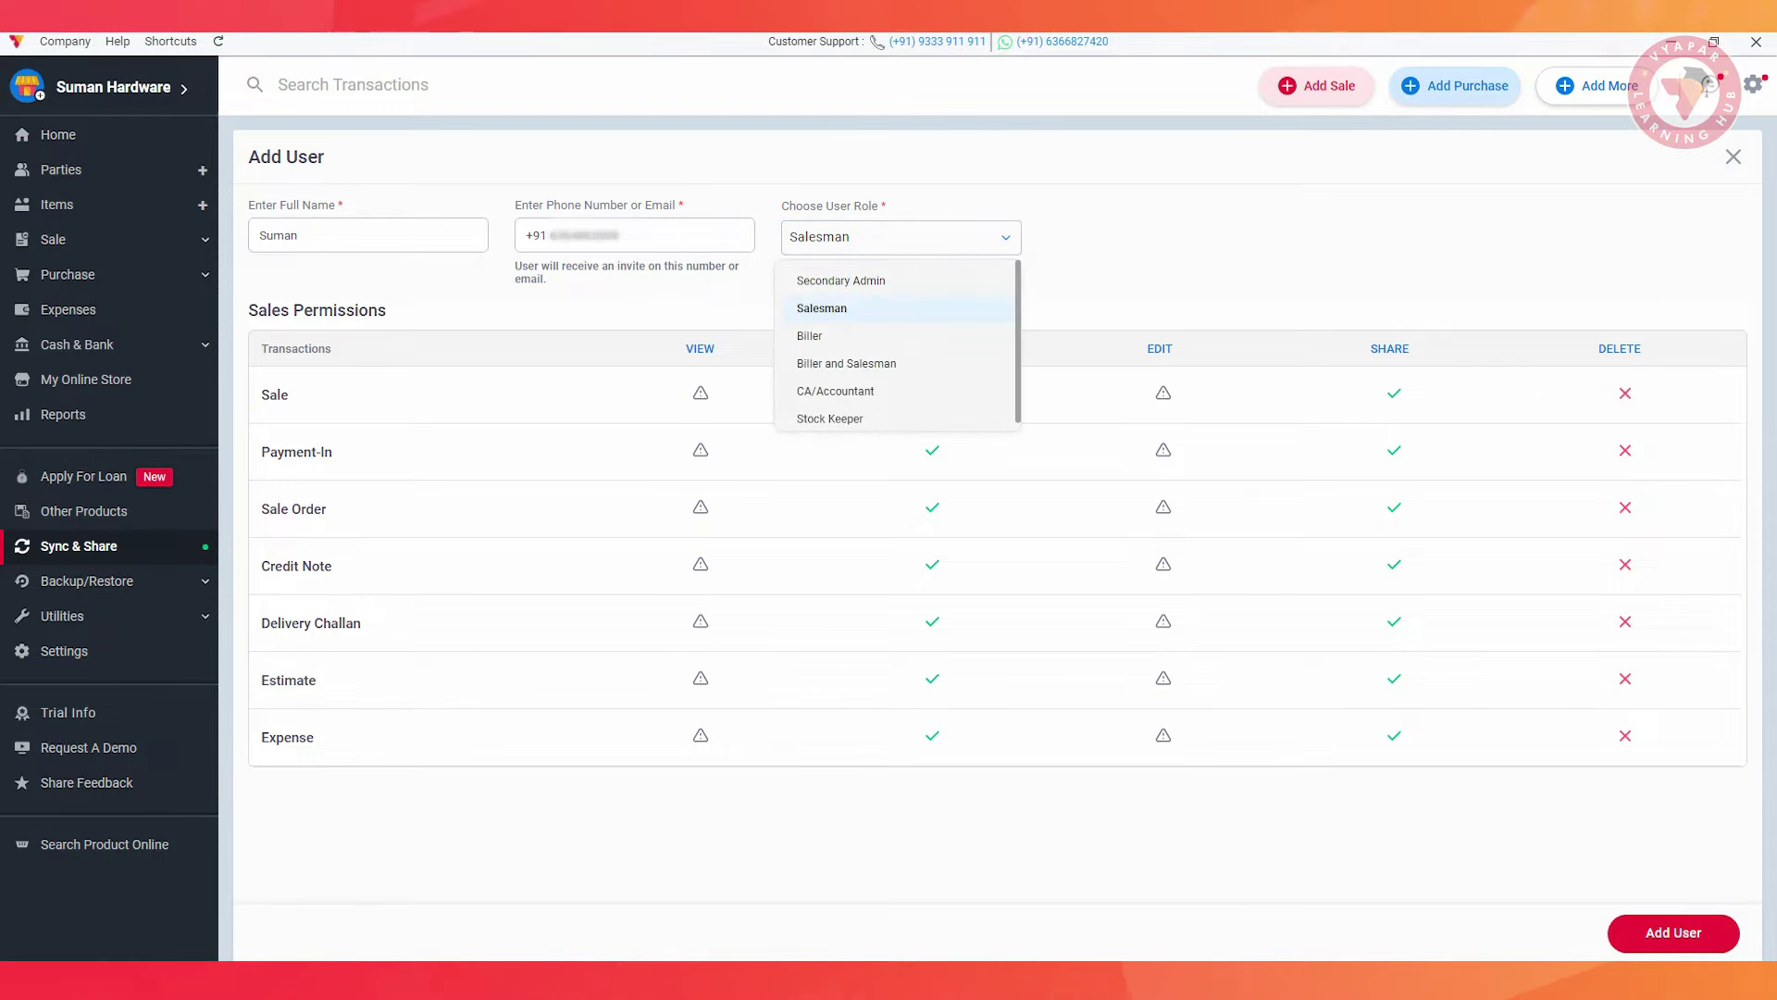
pyautogui.click(812, 336)
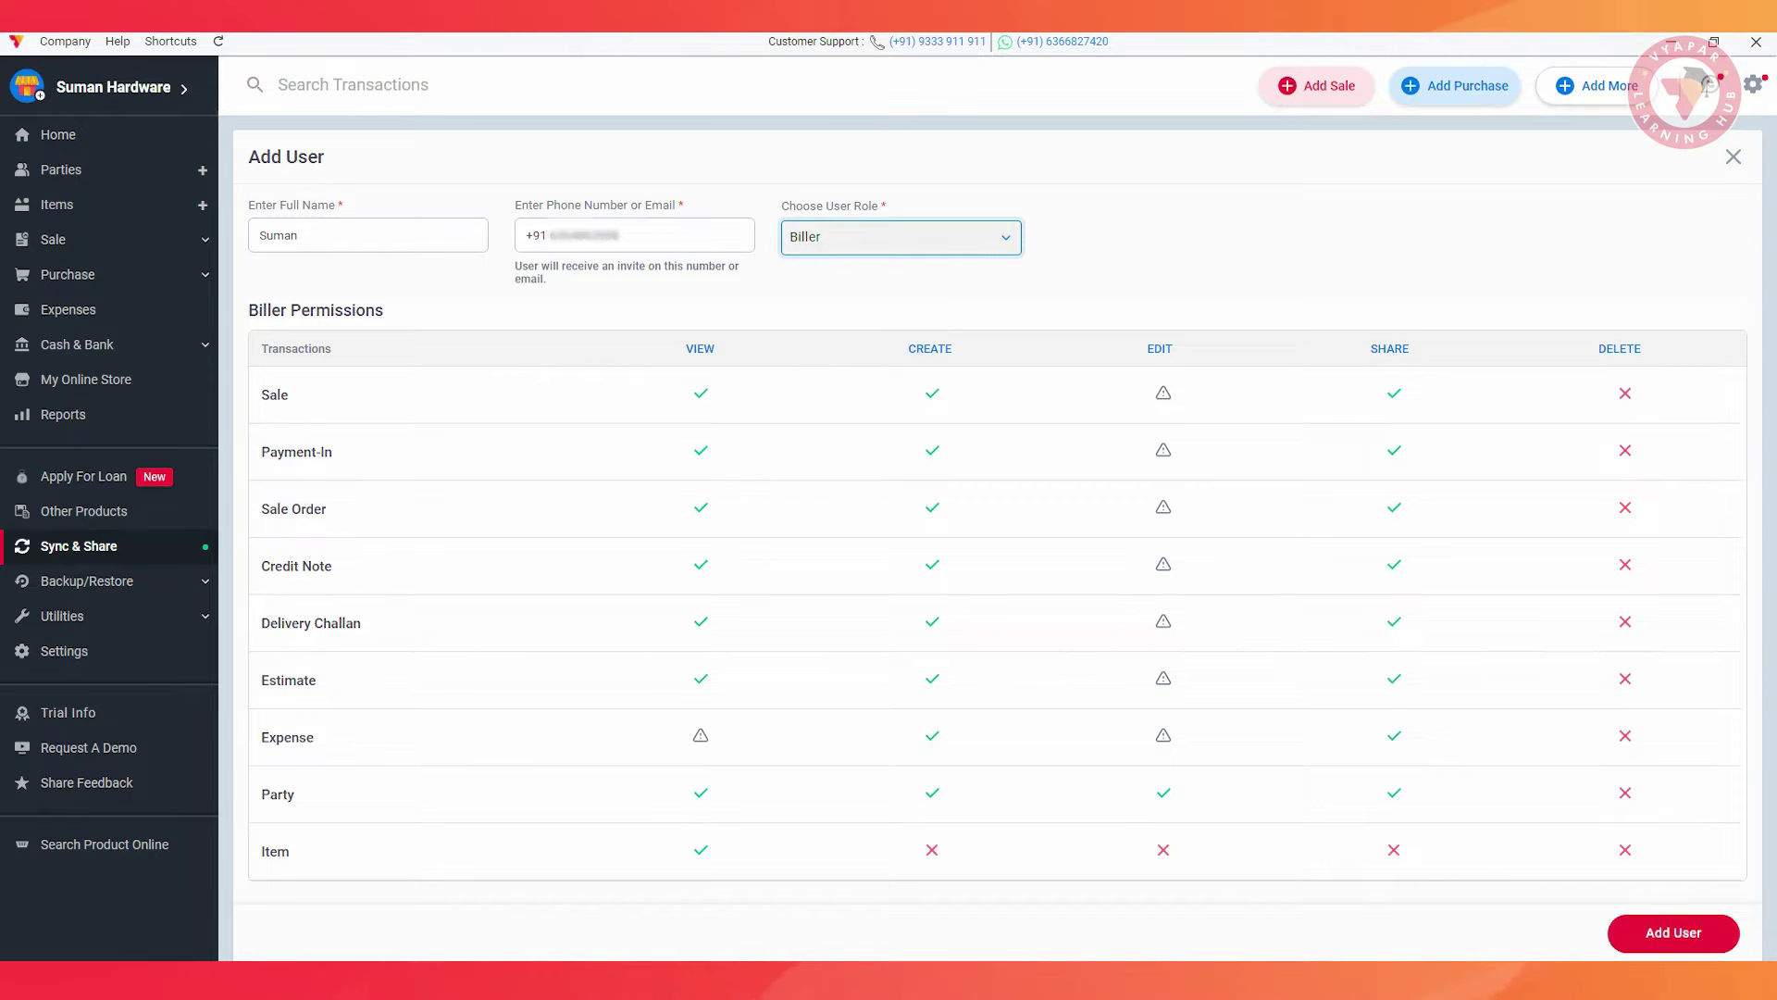
# Try the Biller and Salesman role, then set the new user's role to CA / Accountant
pyautogui.press('space')
pyautogui.click(825, 363)
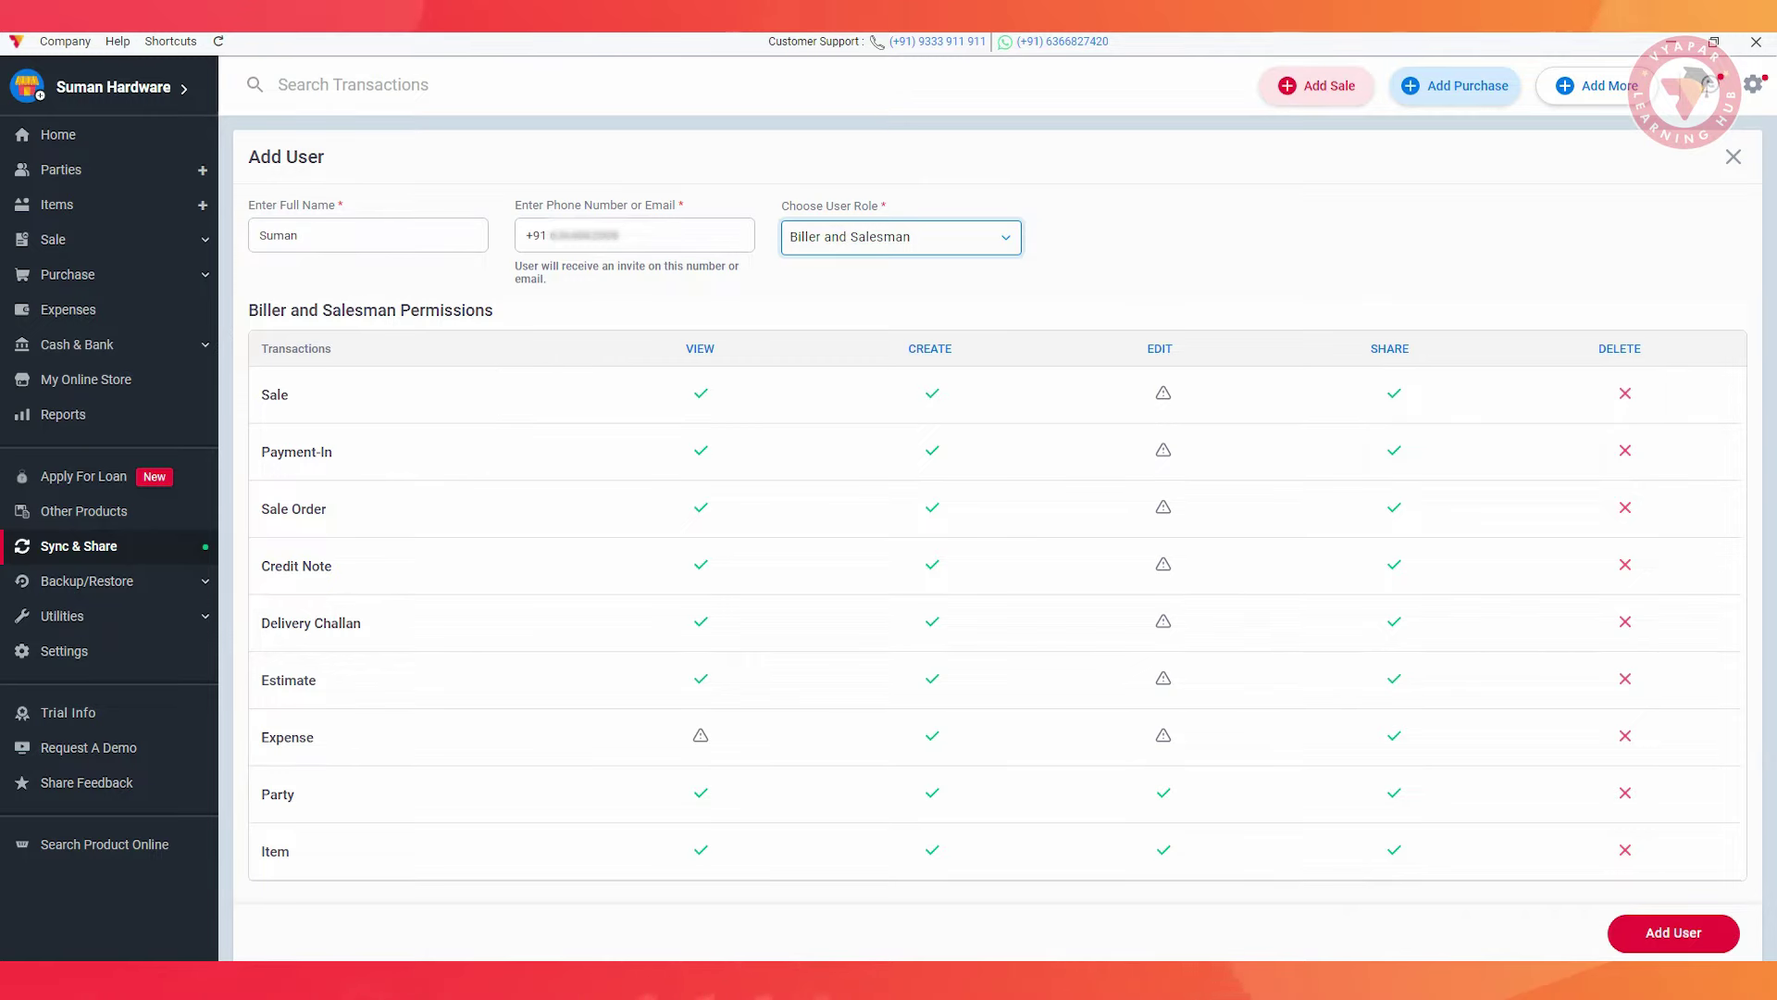
pyautogui.click(901, 237)
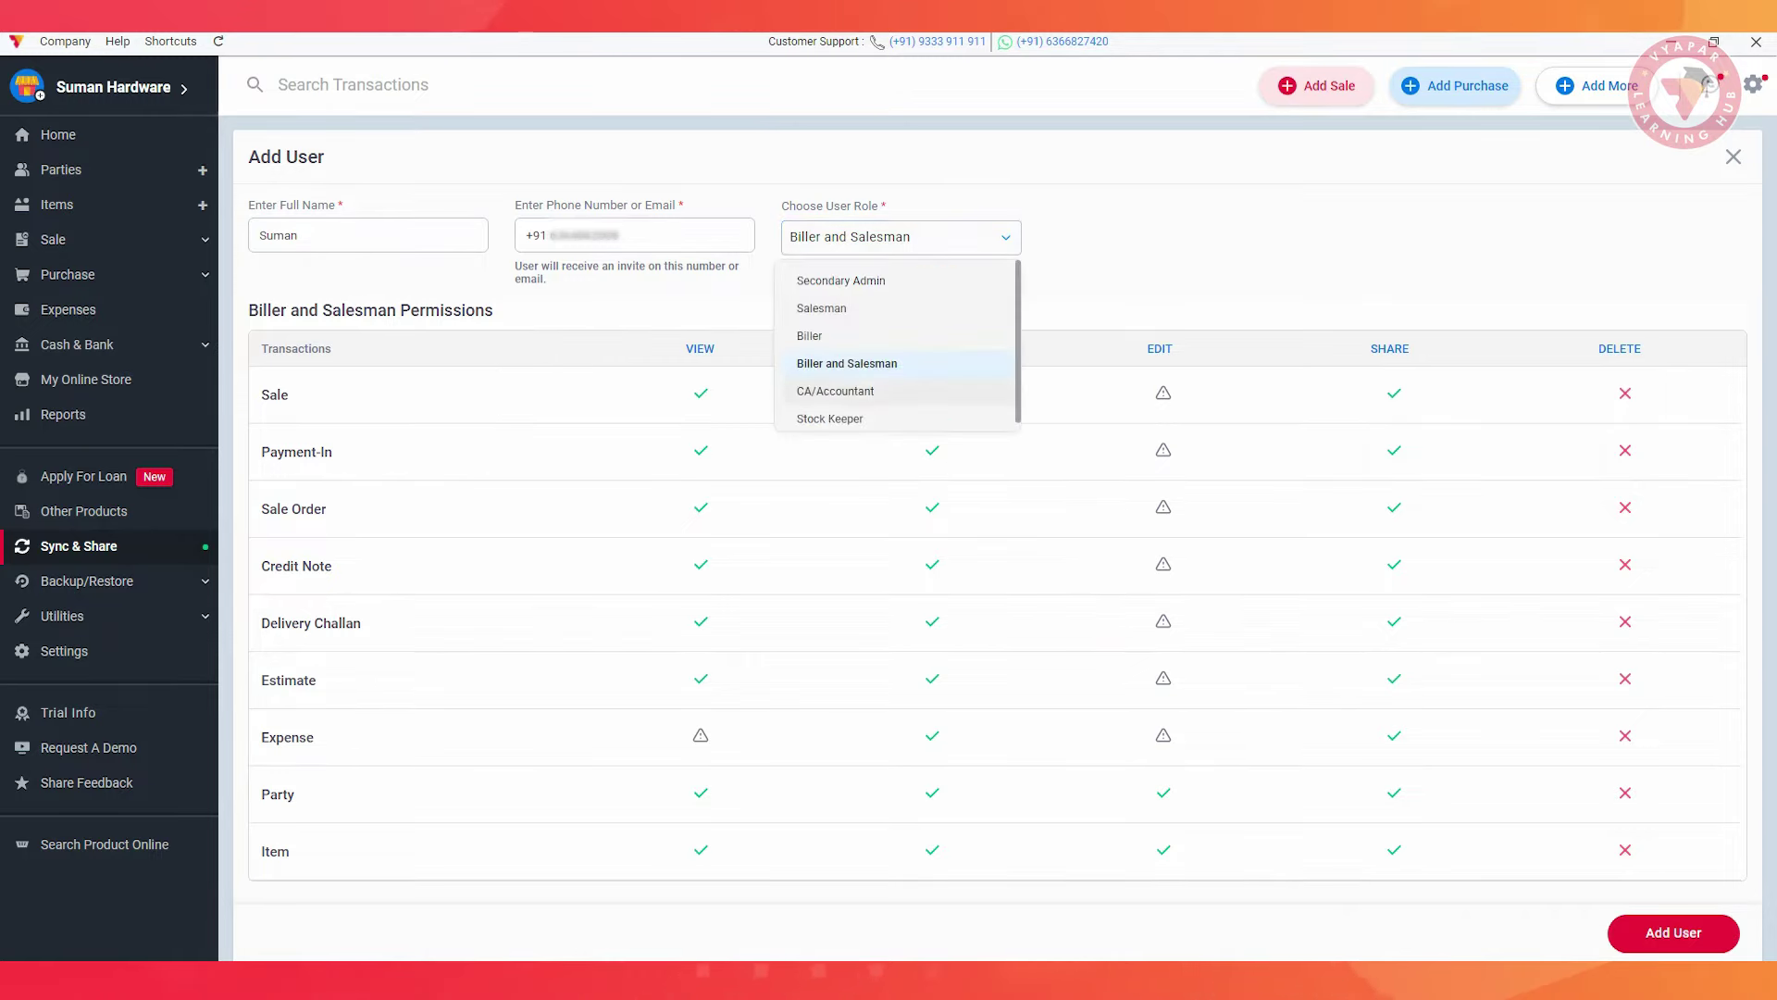
pyautogui.click(835, 393)
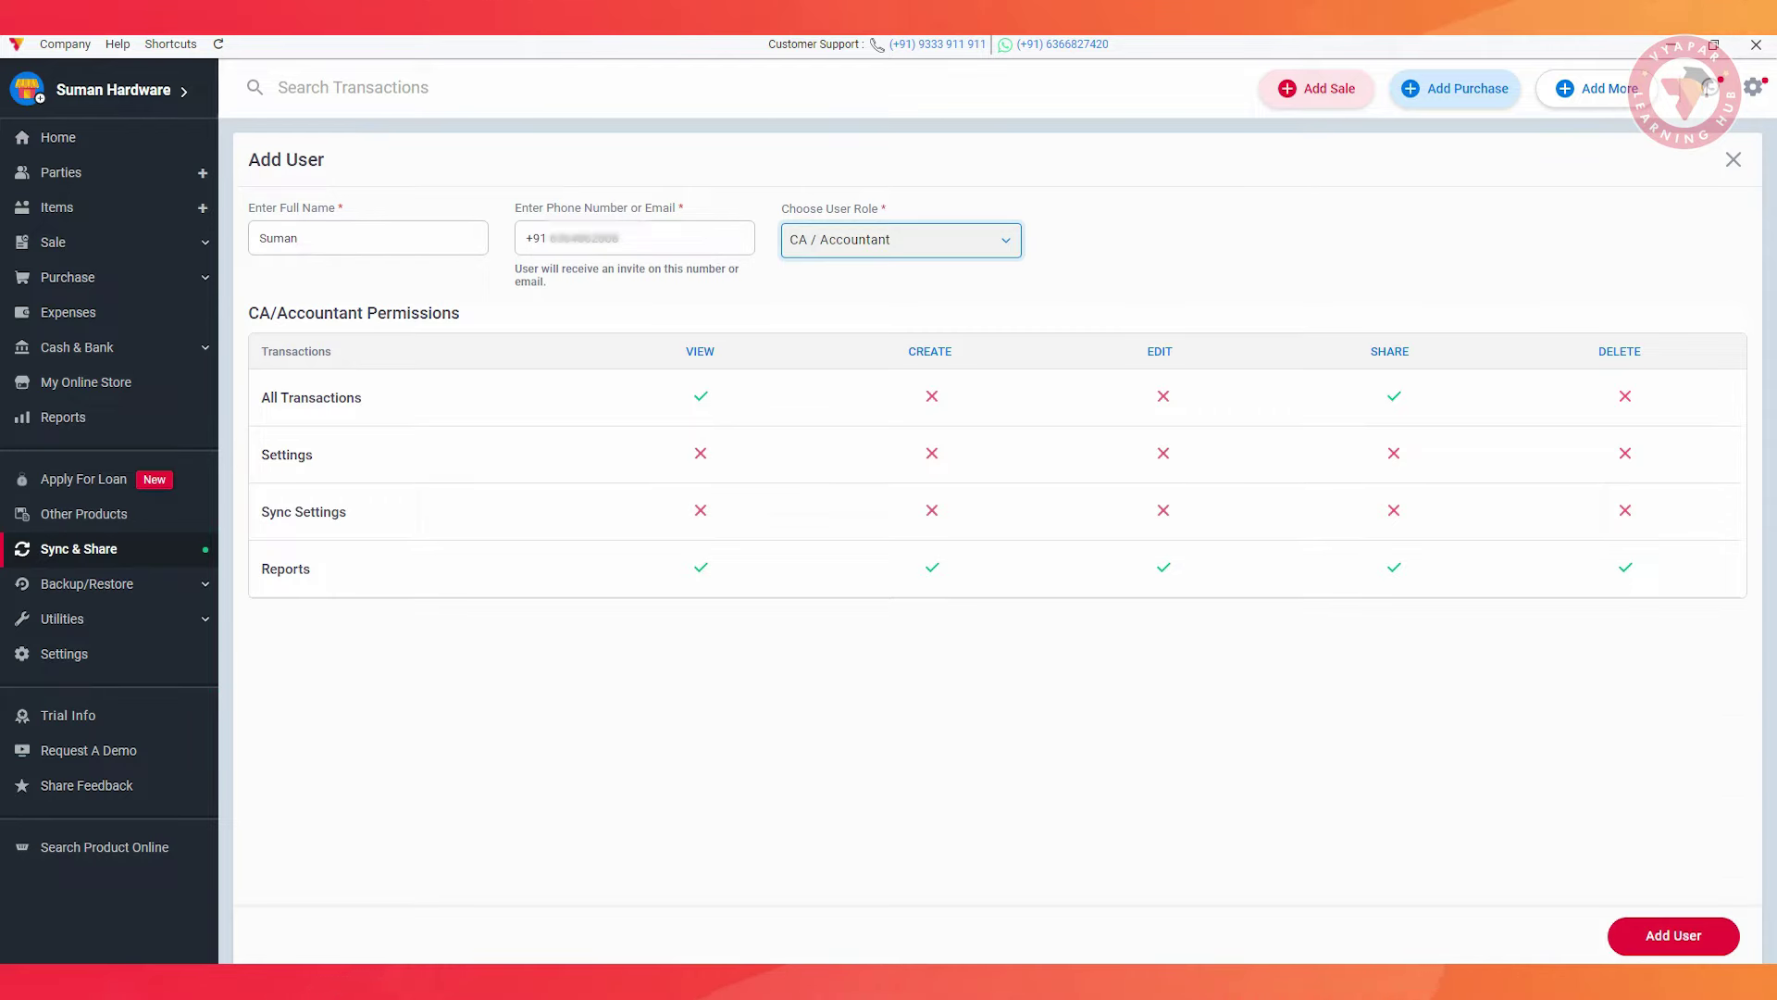
# Check the Stock Keeper role, then add the user as Secondary Admin to send the invite
pyautogui.press('space')
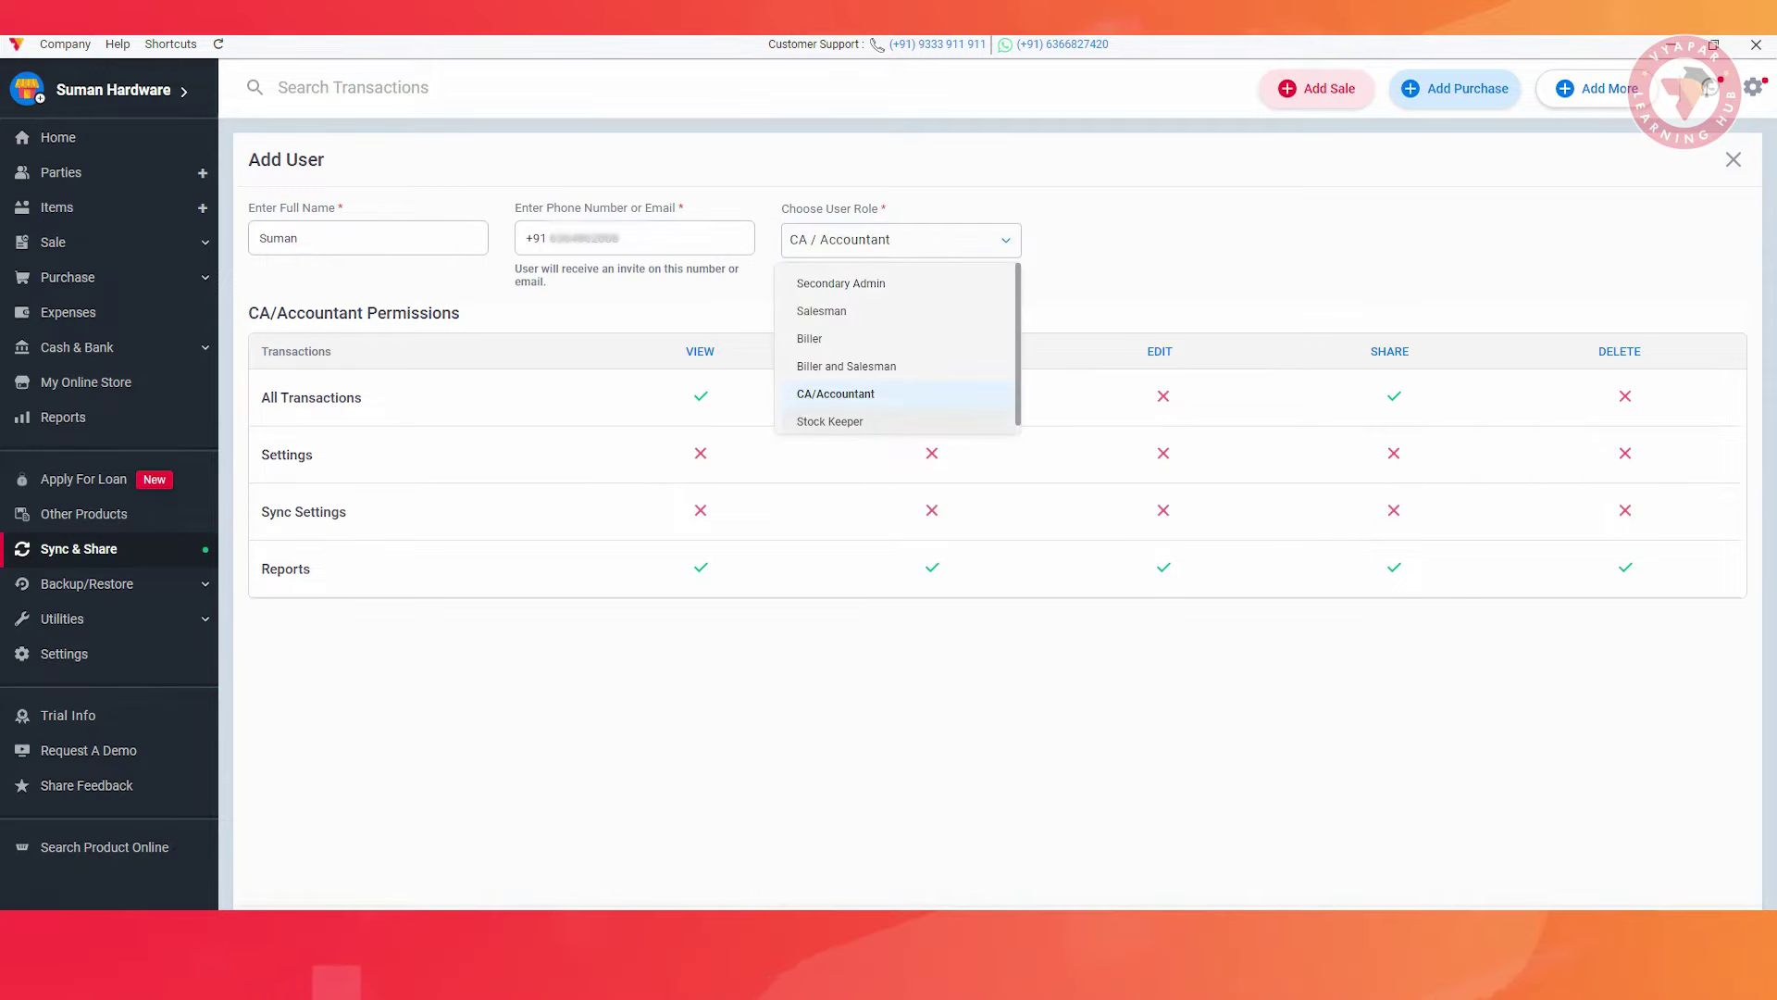
pyautogui.click(827, 422)
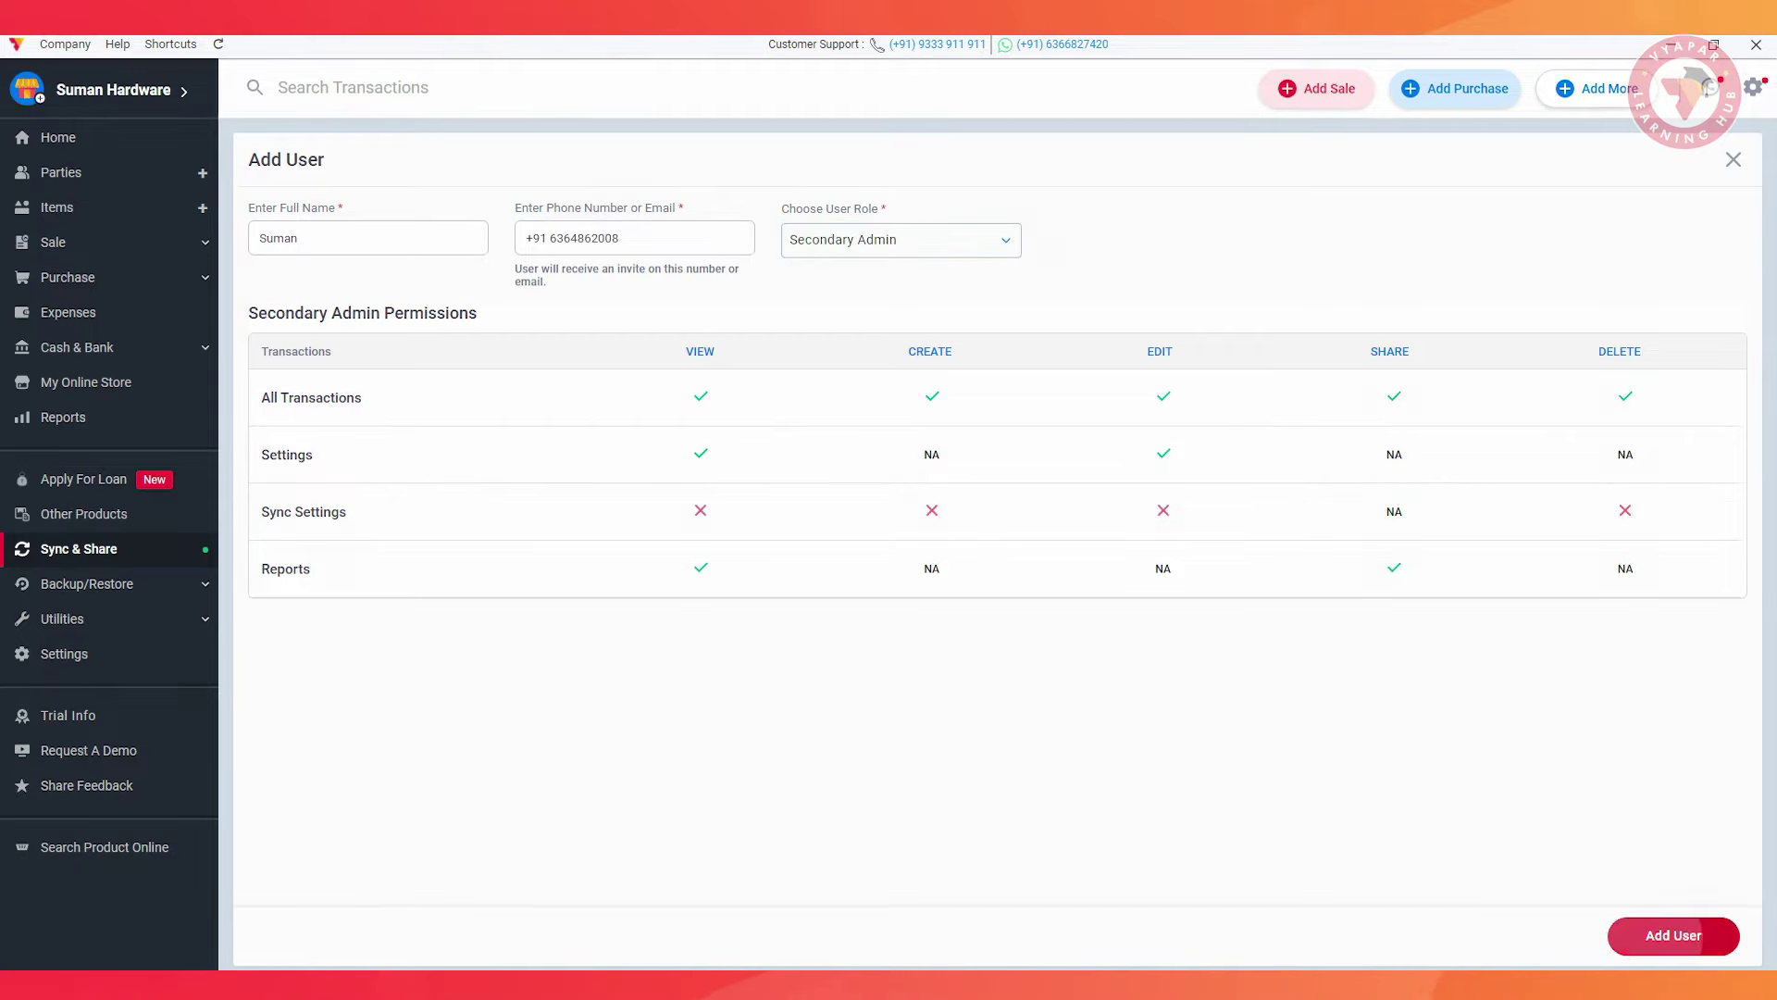
pyautogui.click(1673, 935)
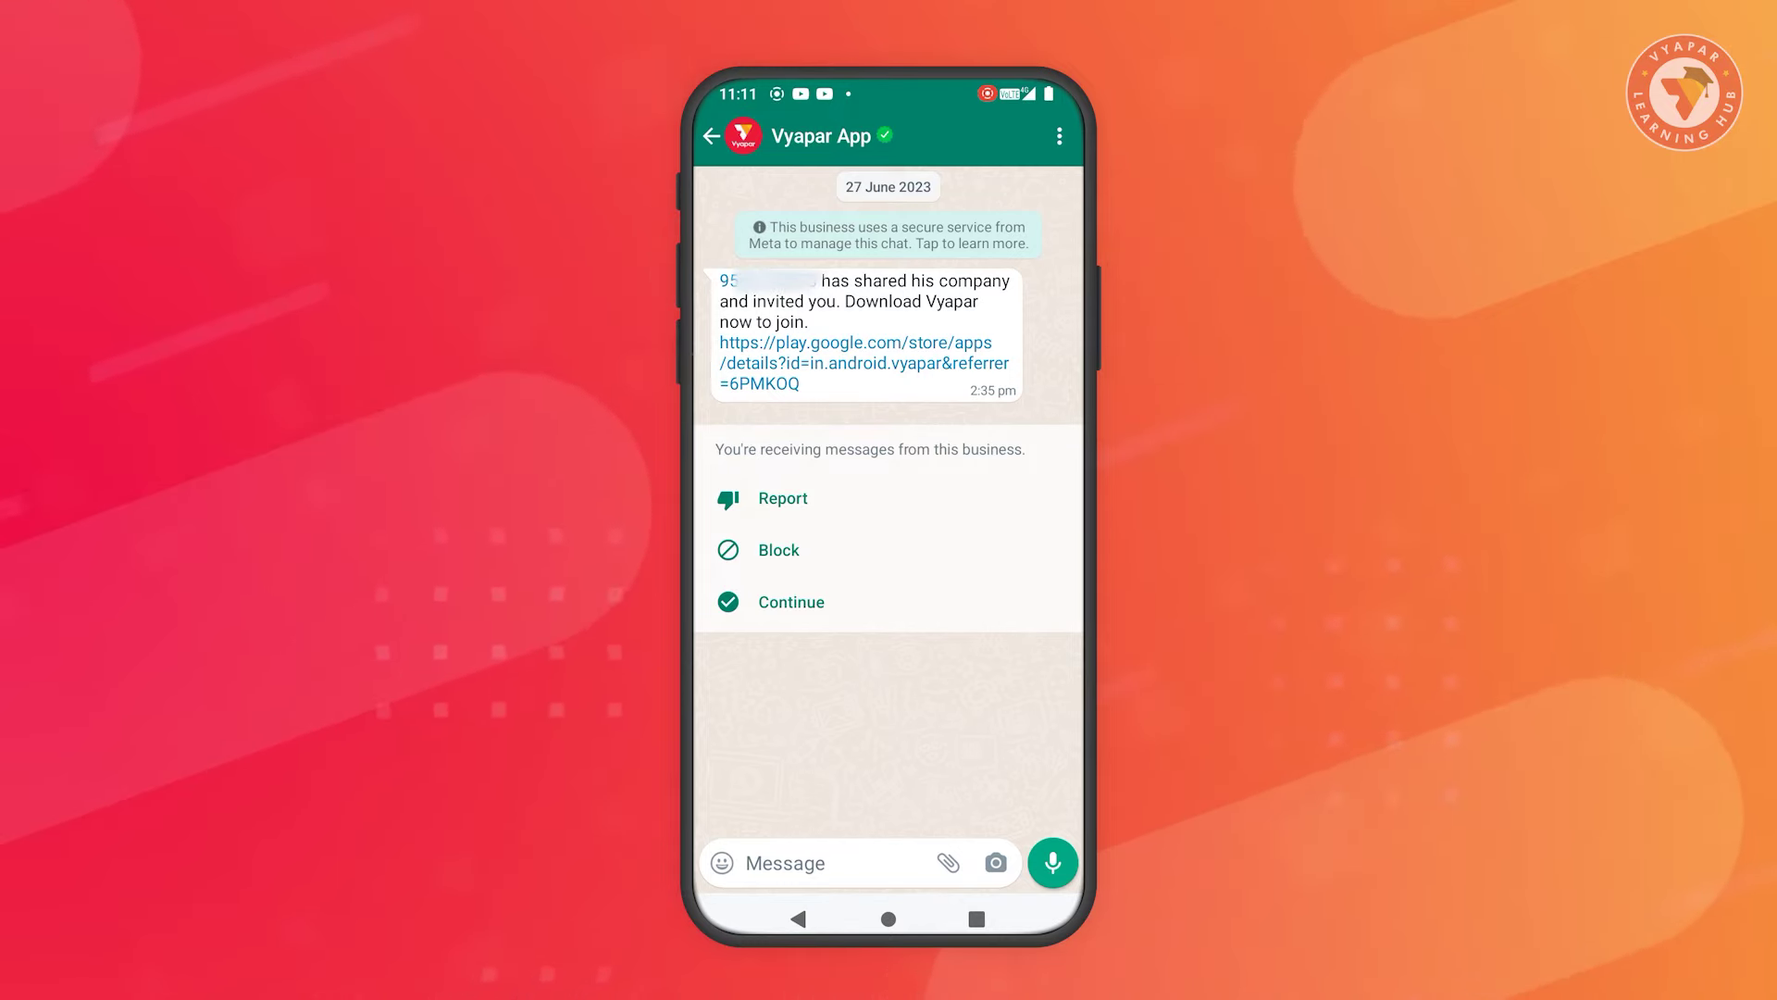
# On the phone, join and download the company listed under Manage Companies > Shared With Me
pyautogui.click(824, 370)
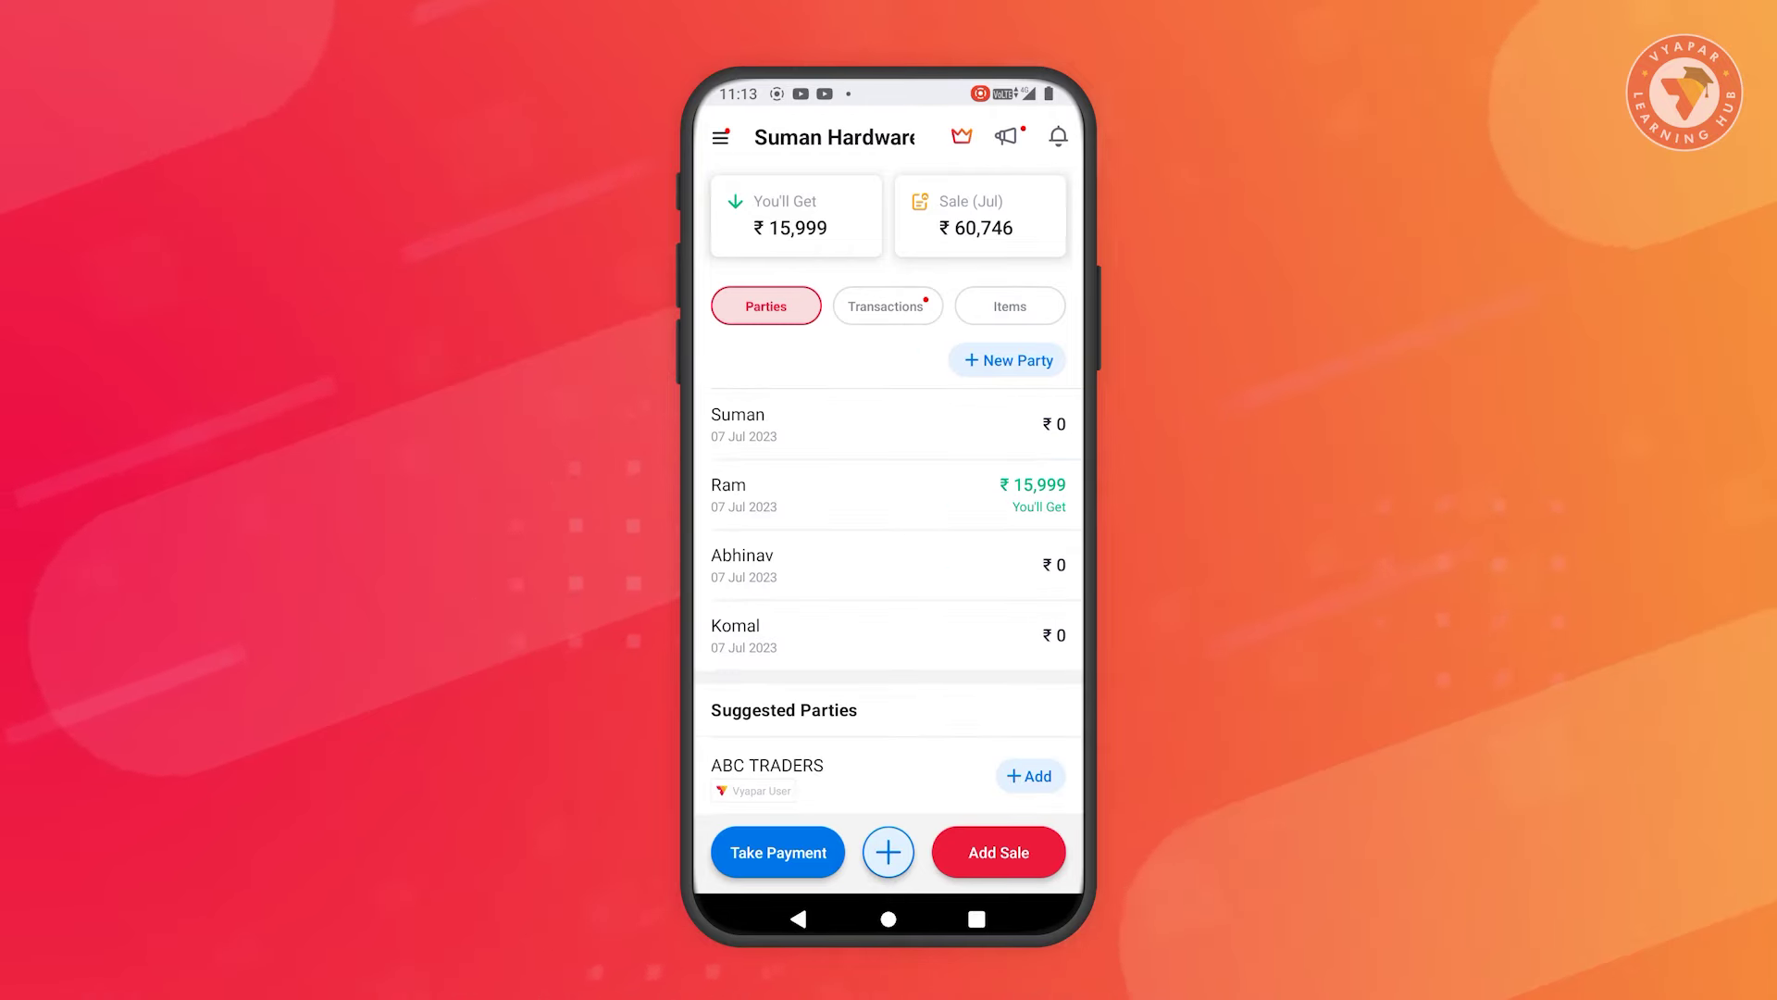
pyautogui.click(721, 137)
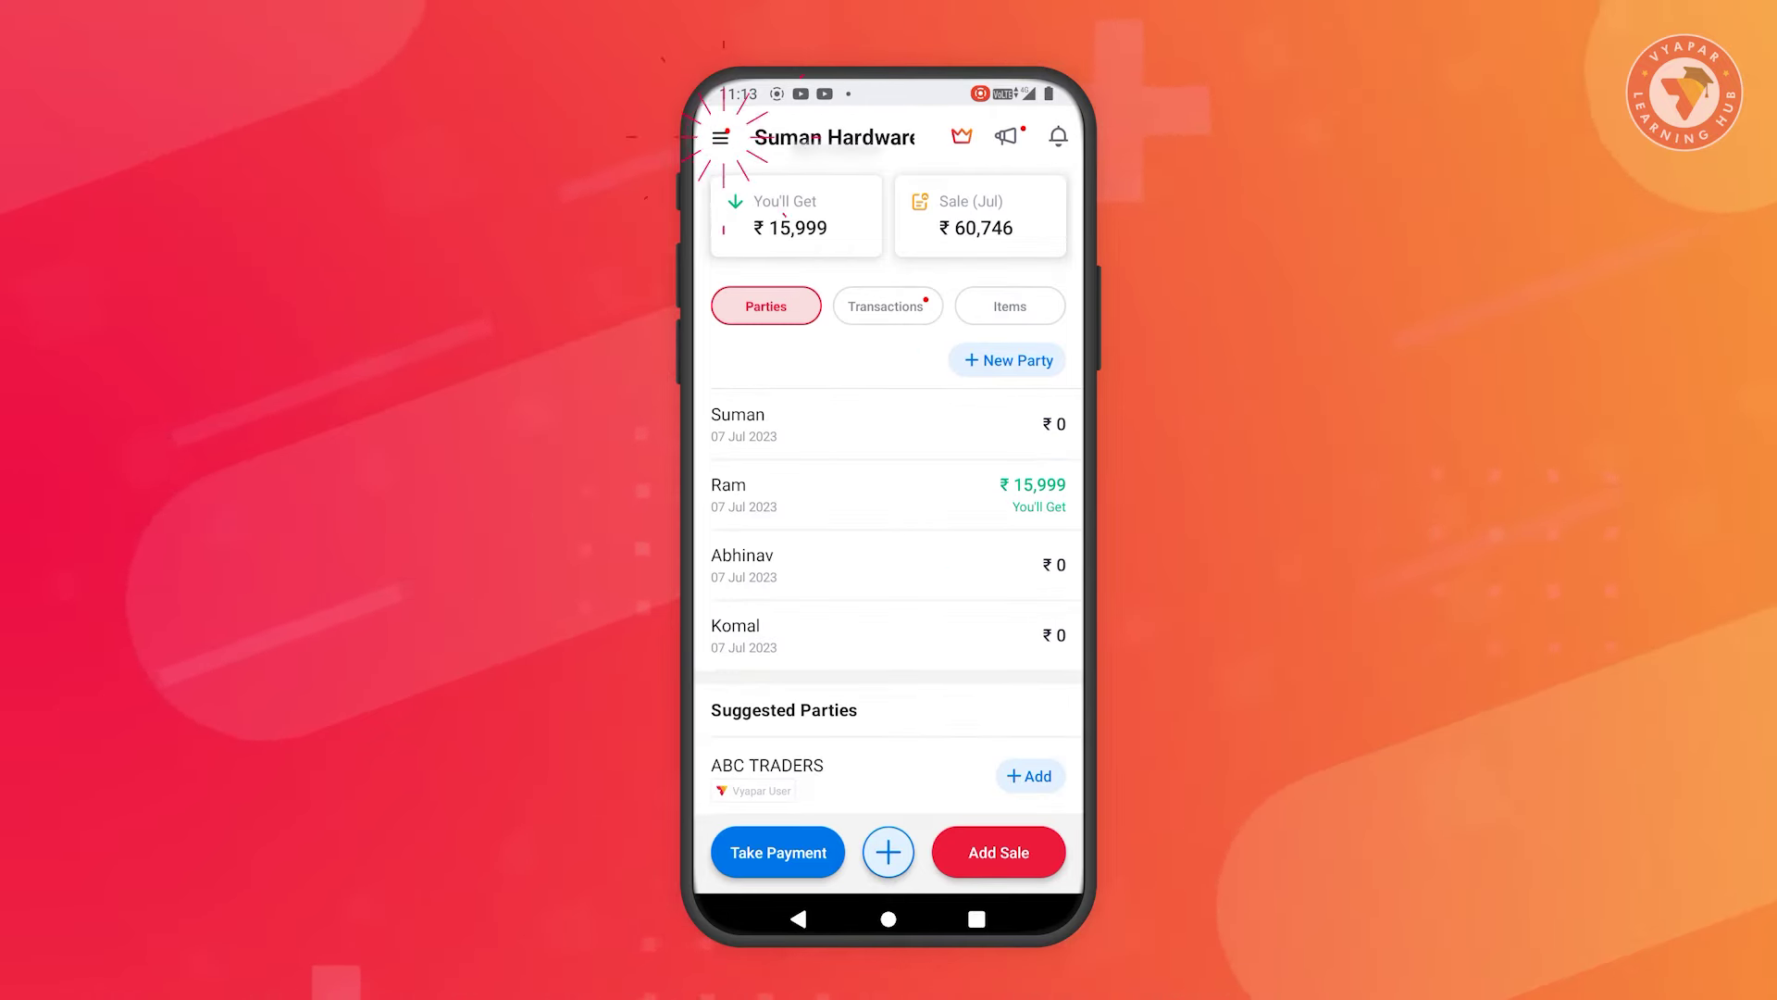
pyautogui.click(826, 183)
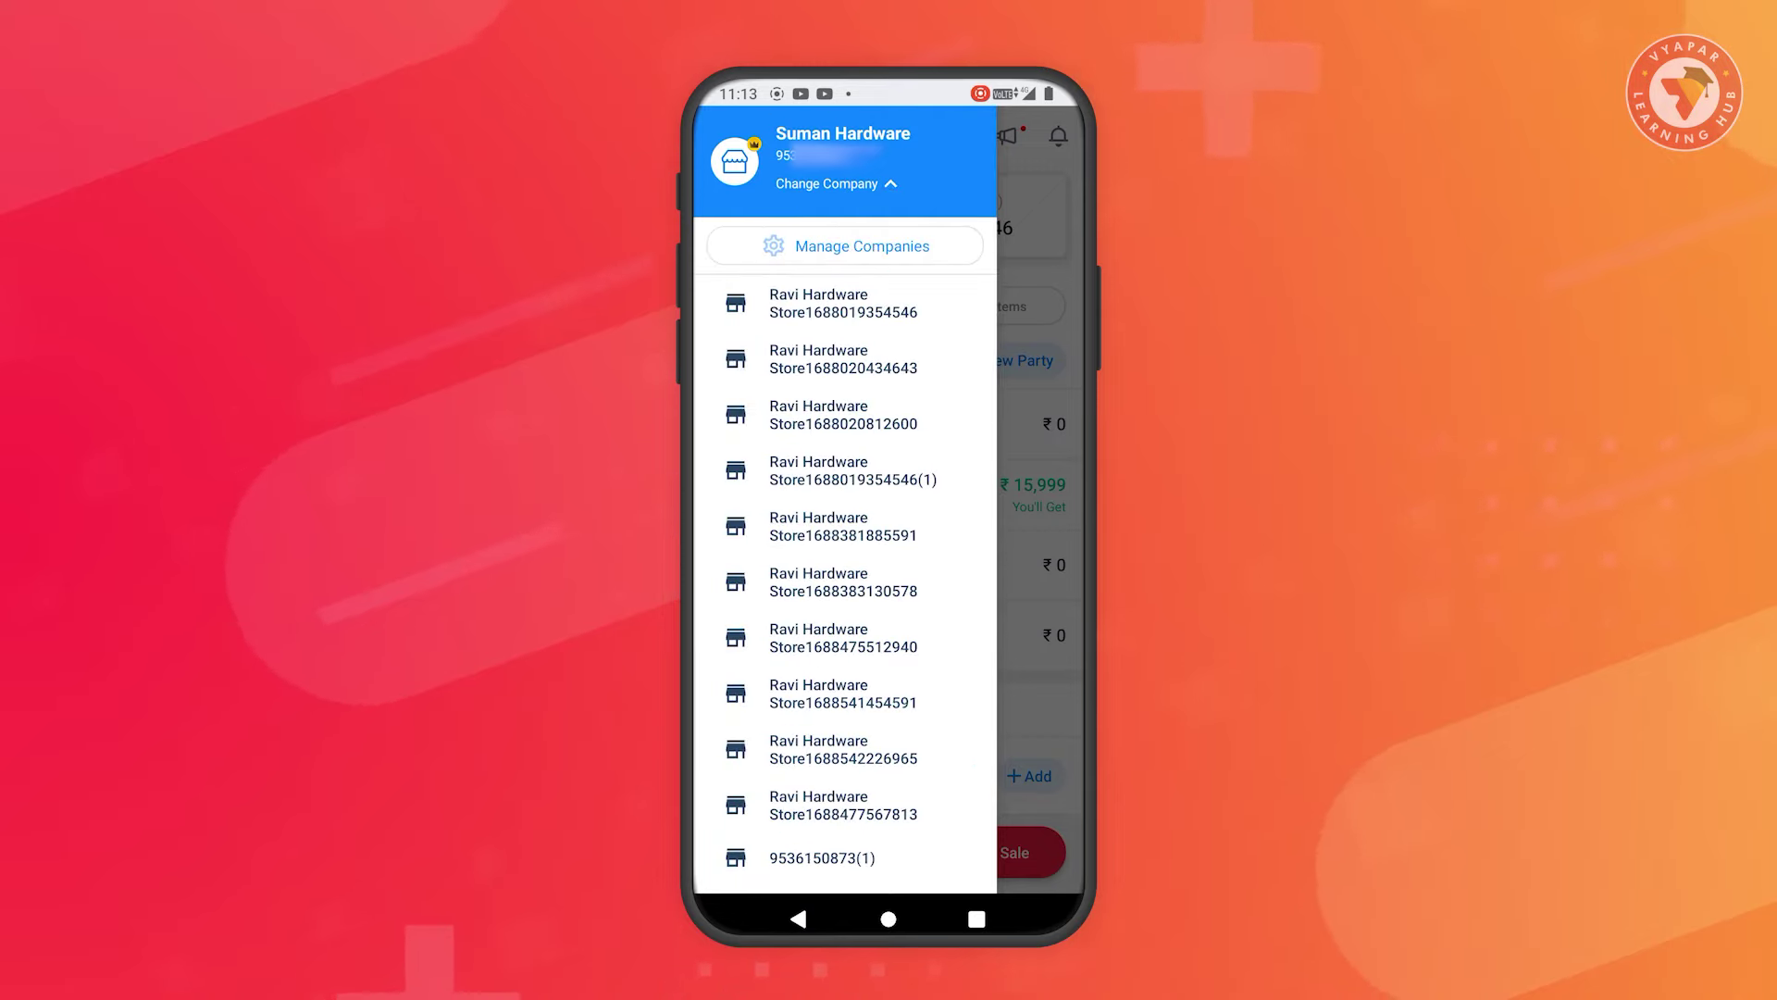
pyautogui.click(862, 245)
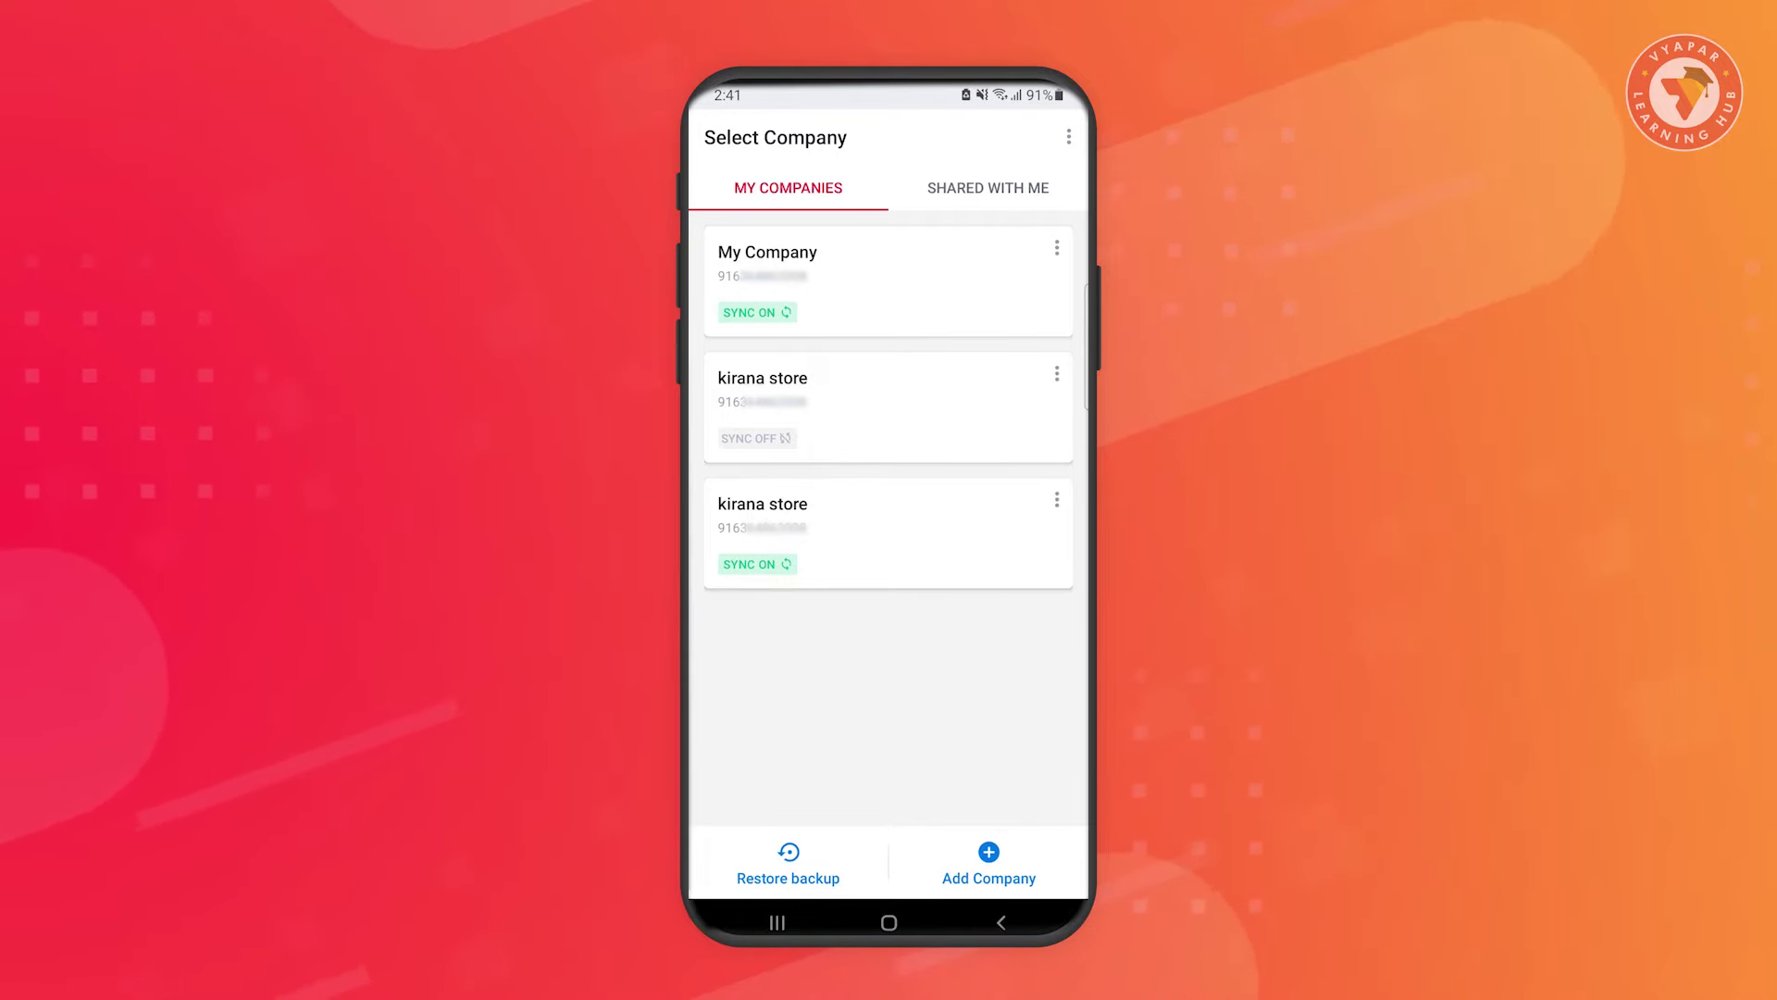
pyautogui.click(988, 188)
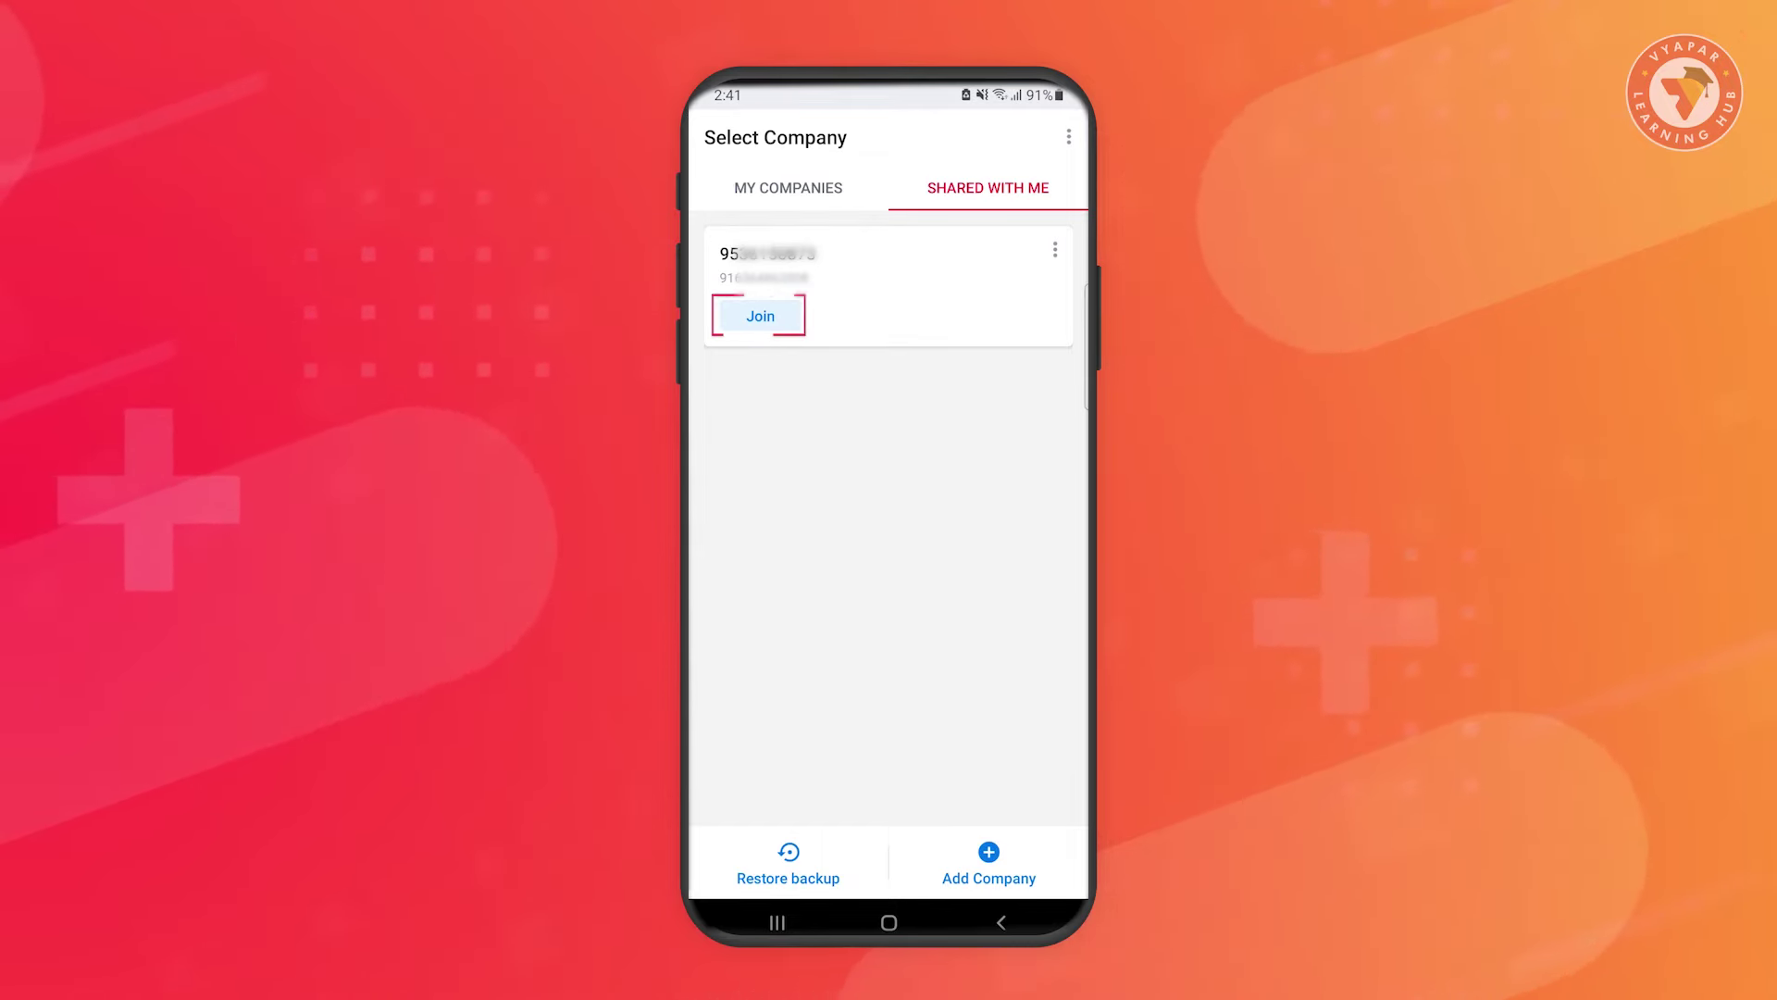
pyautogui.click(760, 316)
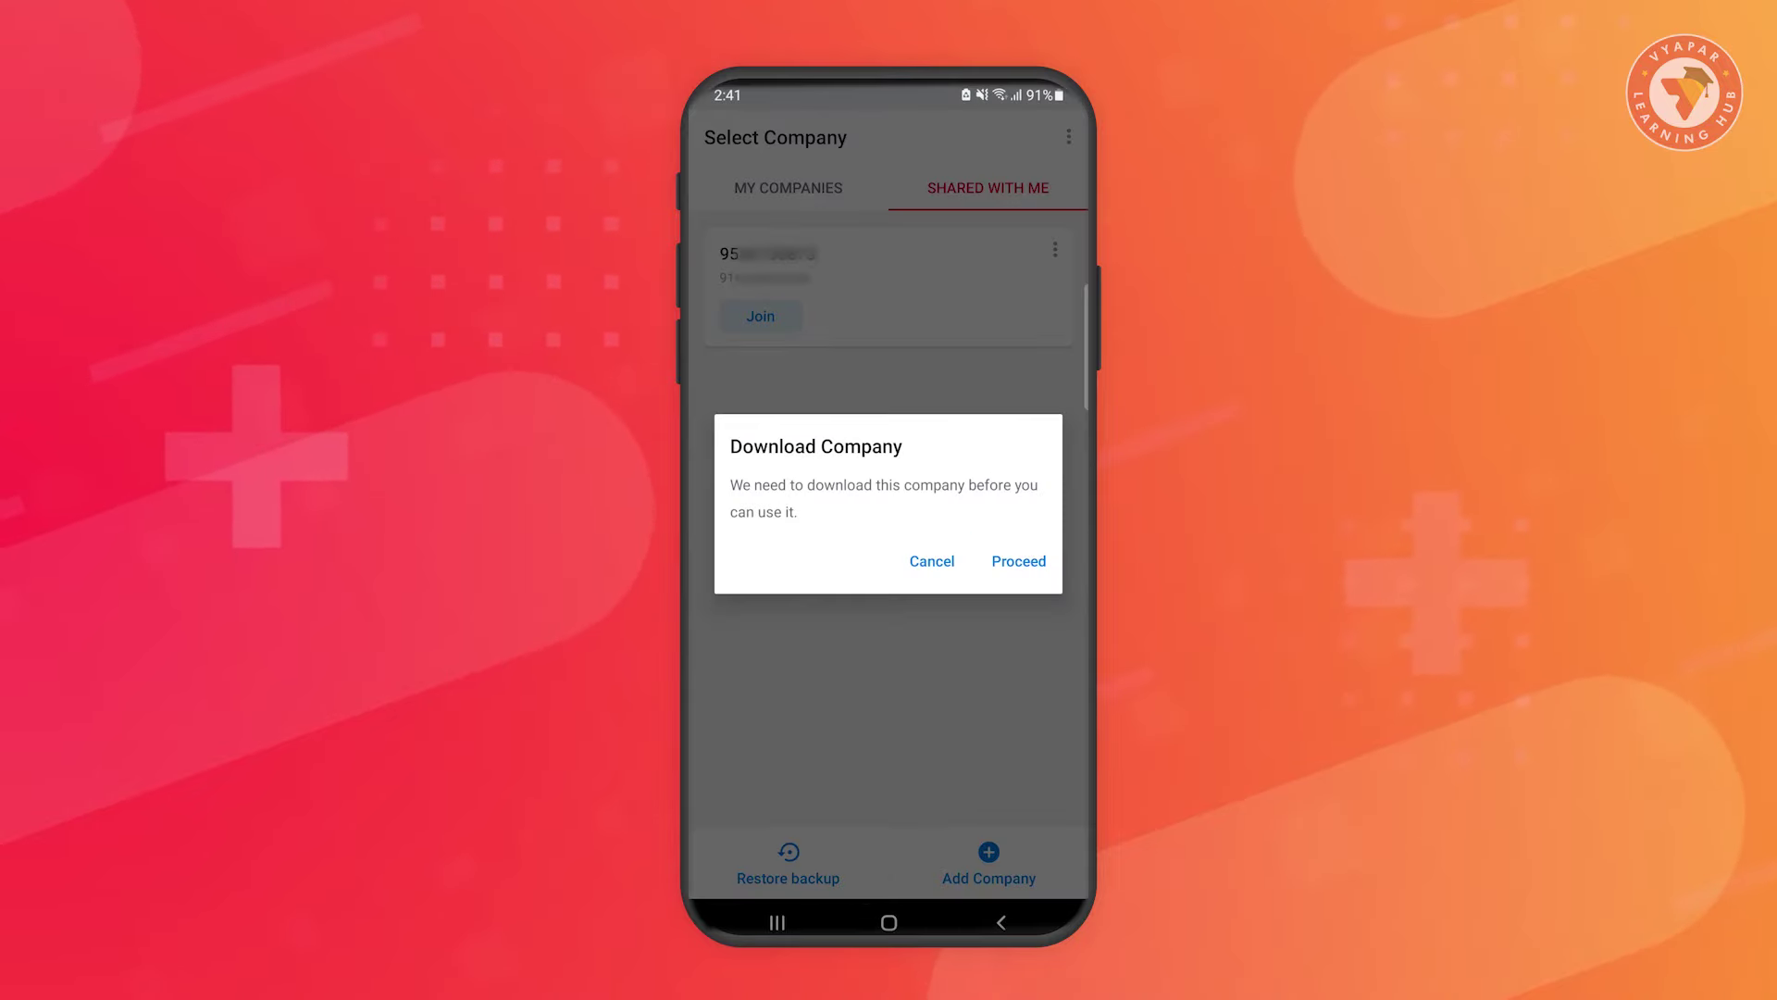
pyautogui.click(1018, 561)
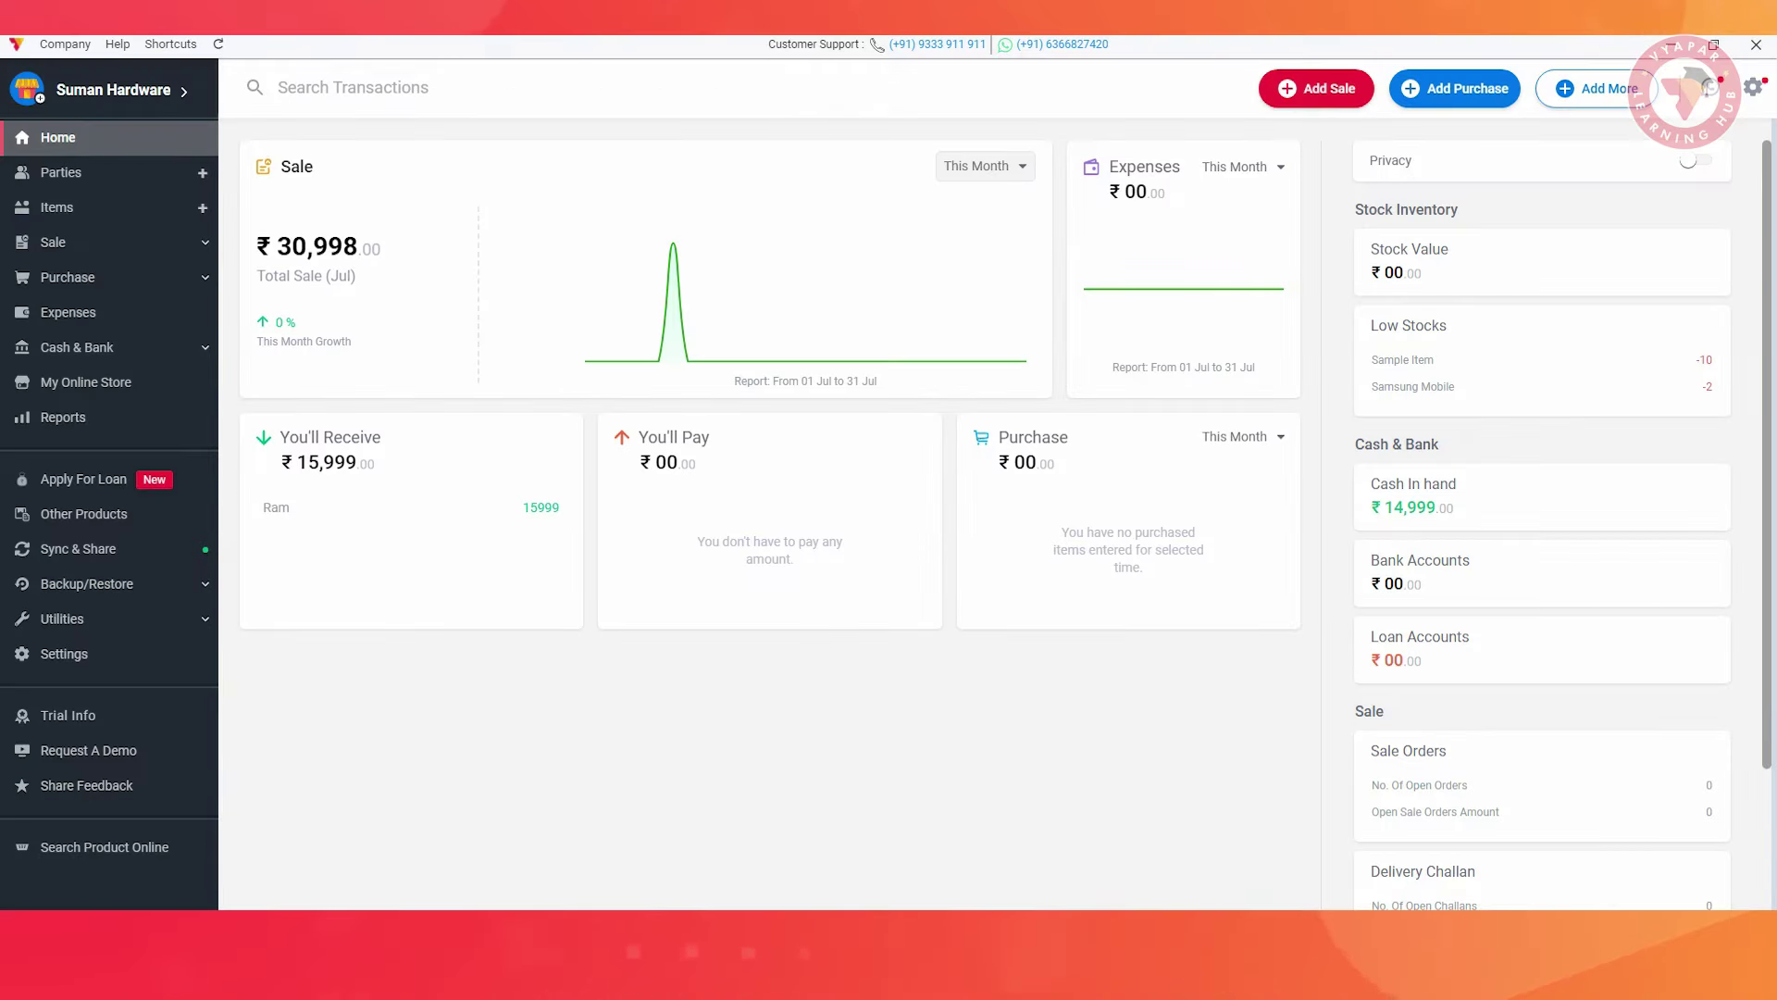
# Log in from Change Company with the phone number and OTP, then open the shared company
pyautogui.click(60, 44)
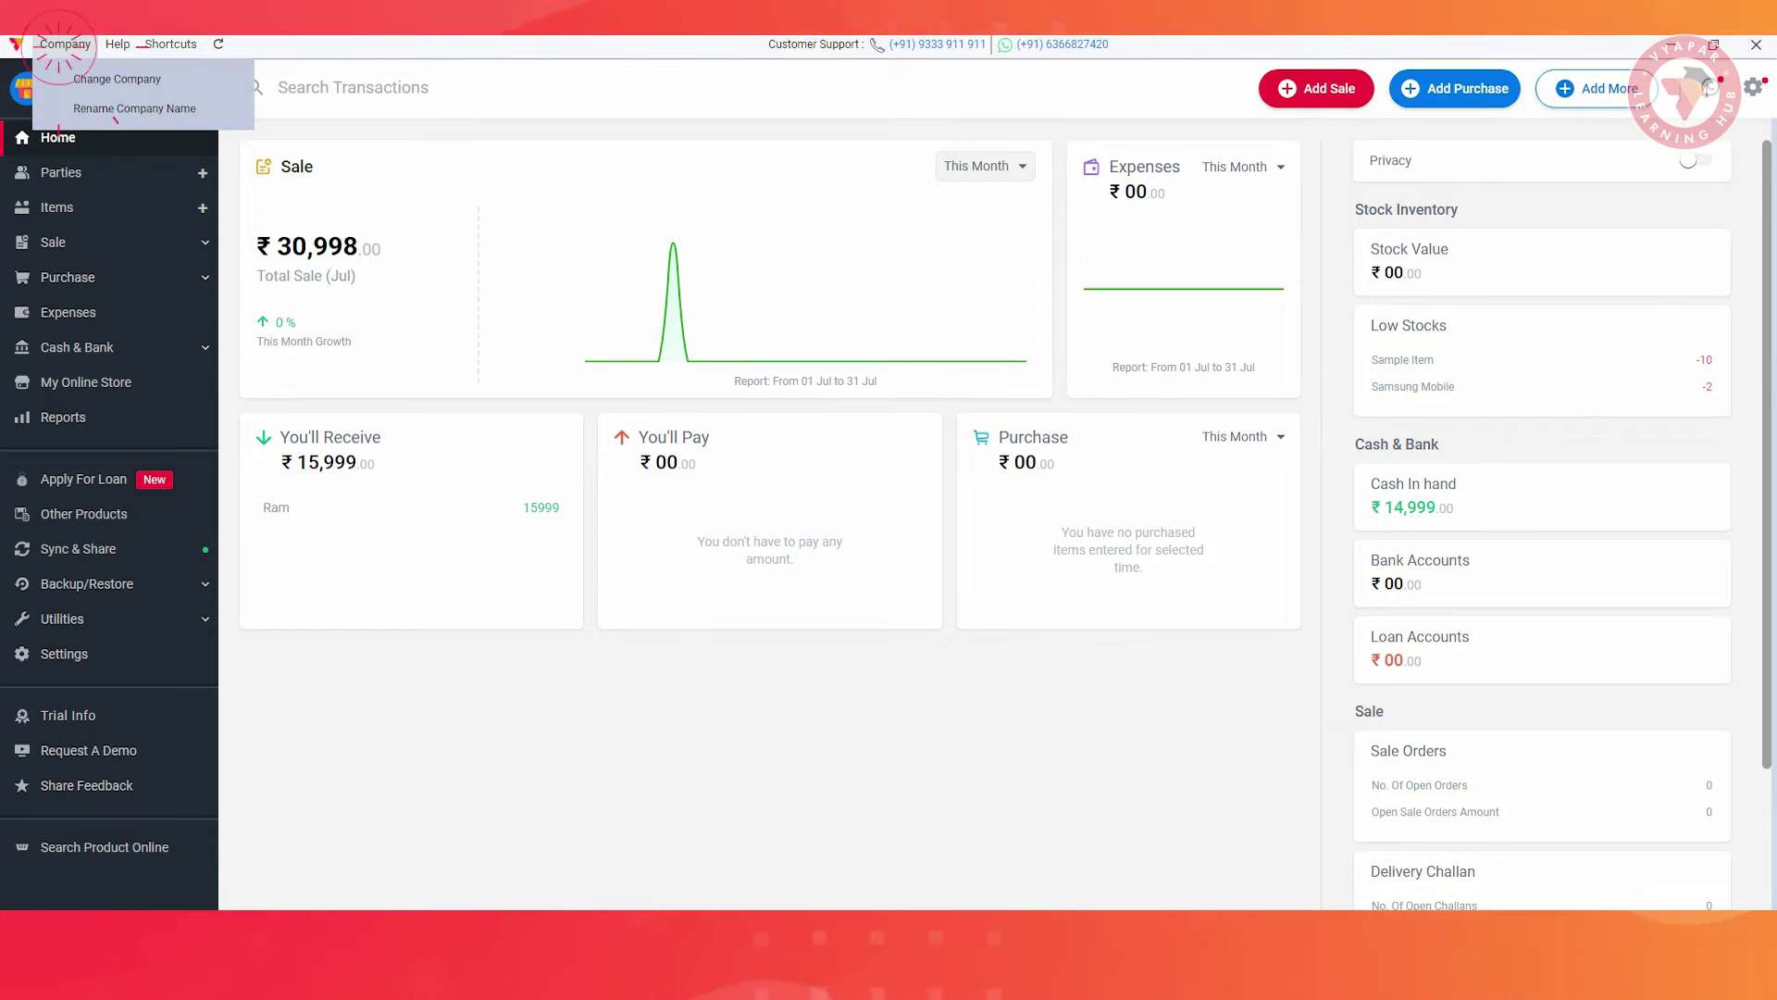
pyautogui.click(116, 78)
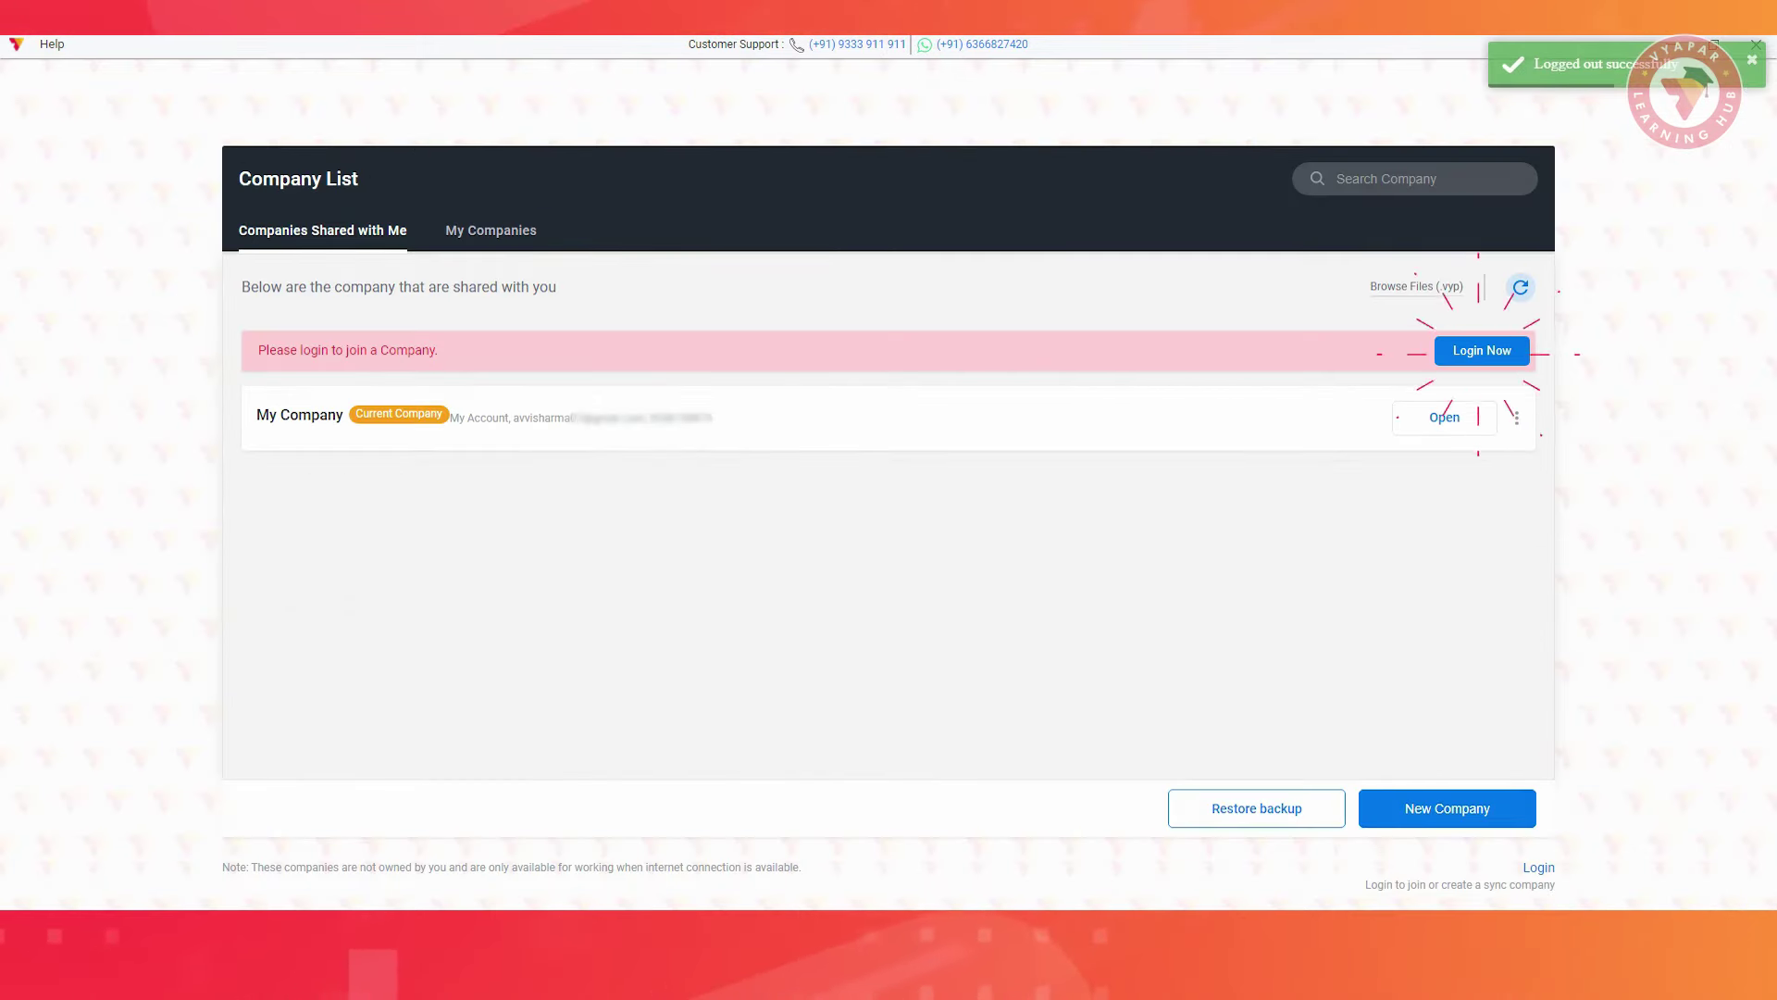
pyautogui.click(1482, 350)
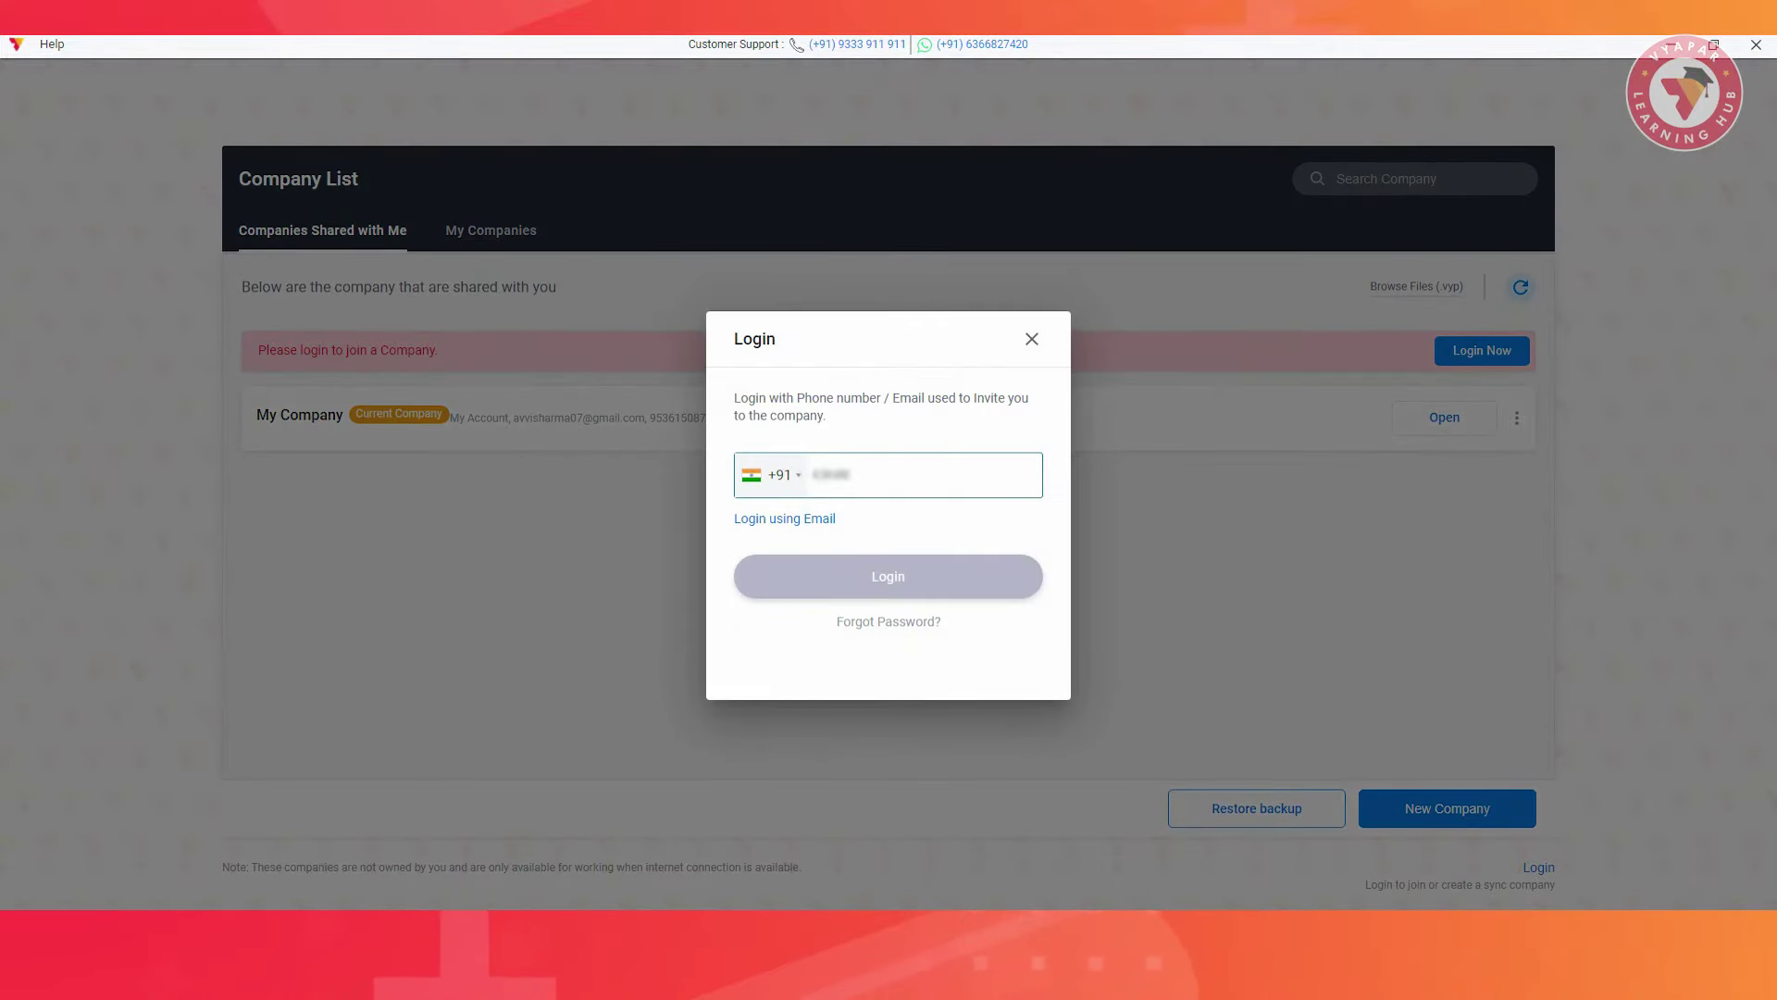
pyautogui.click(886, 588)
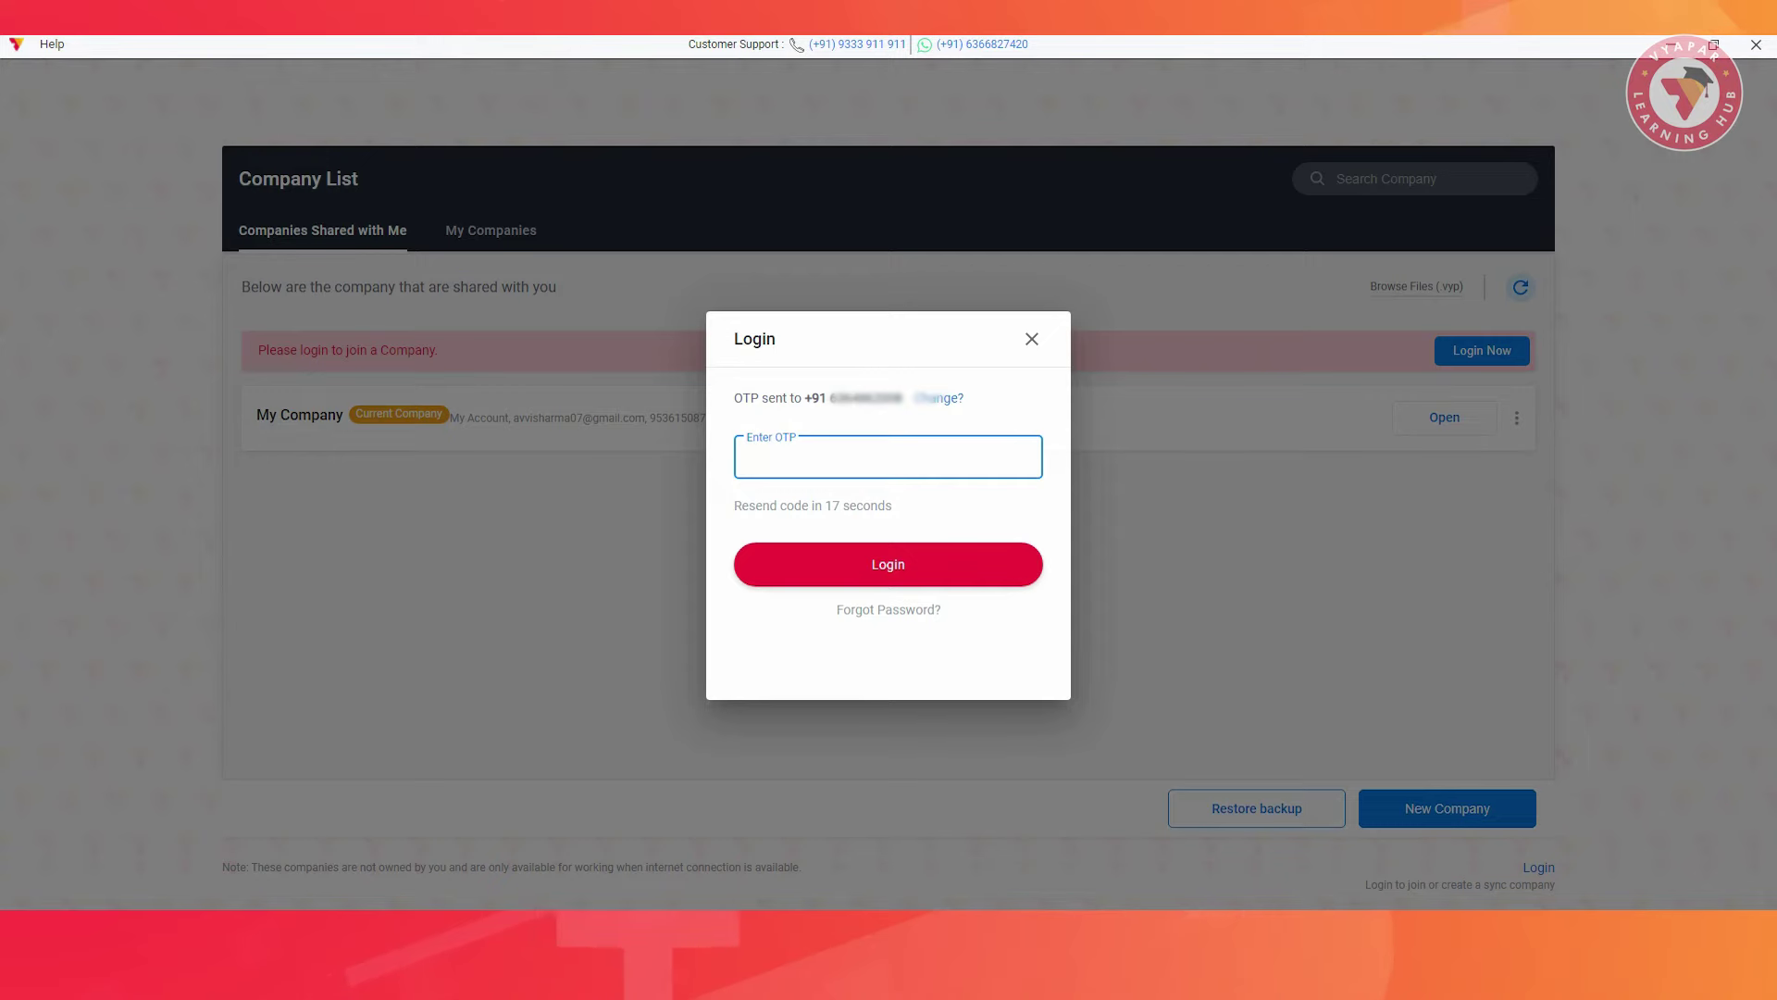
pyautogui.write('••••')
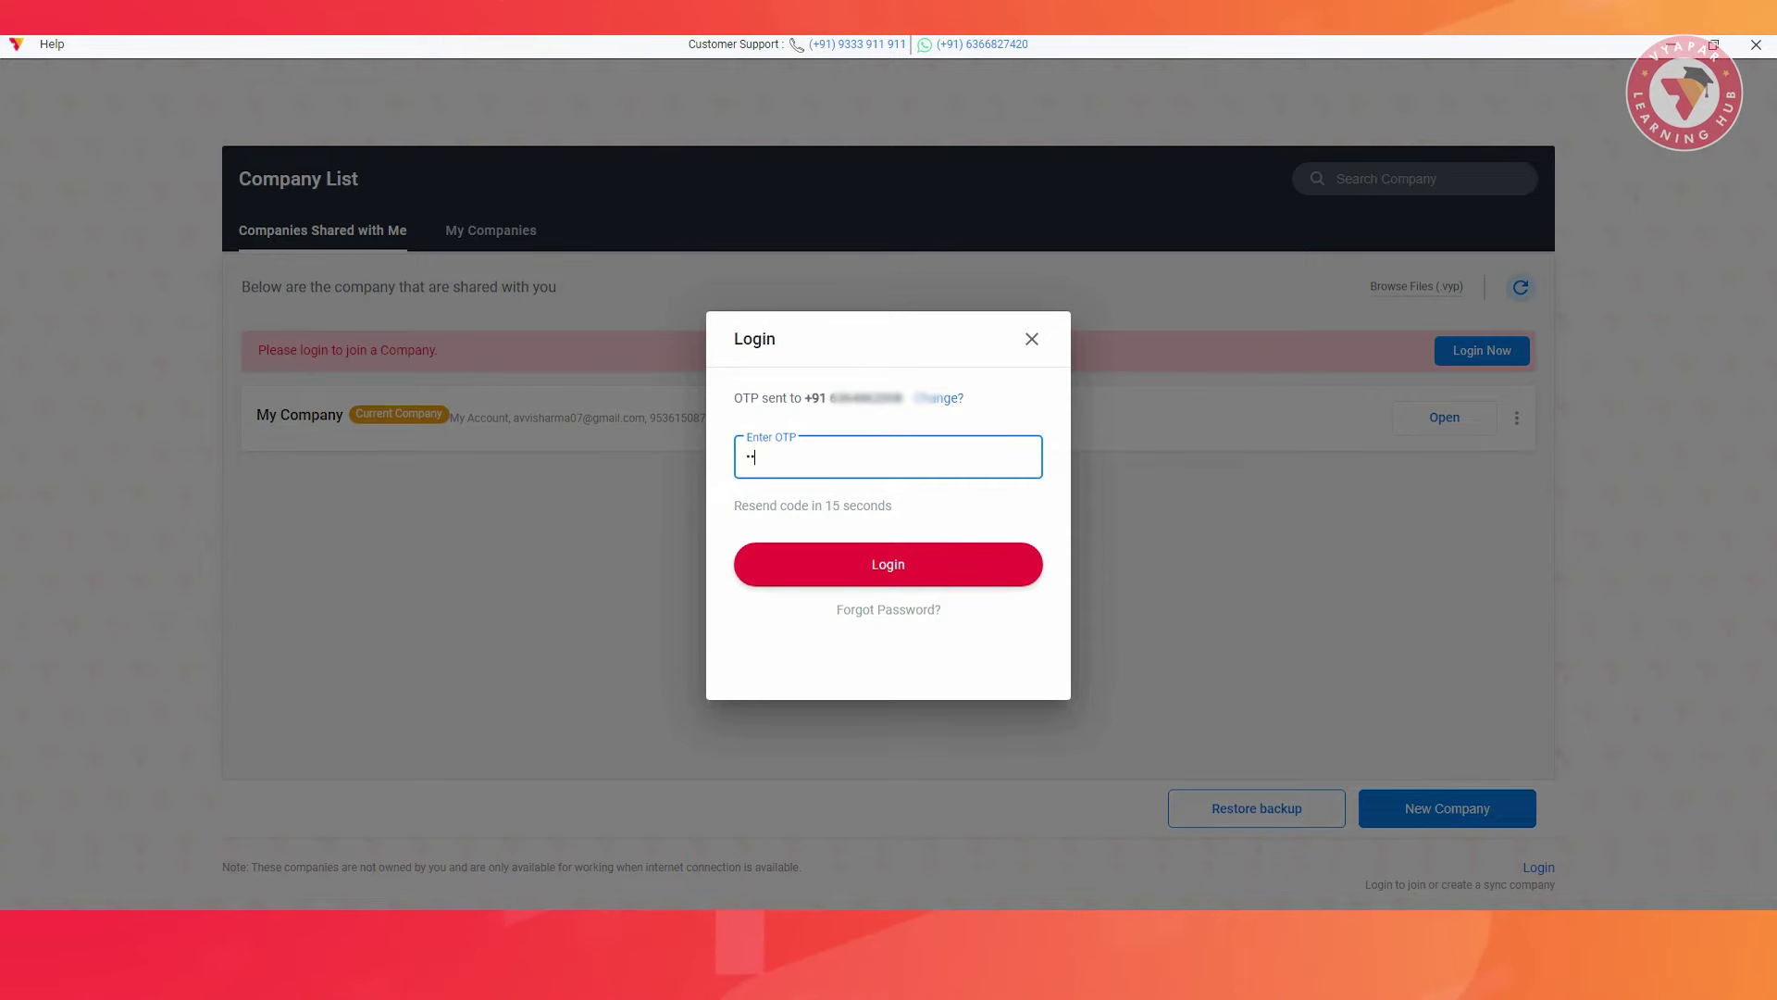
pyautogui.click(885, 569)
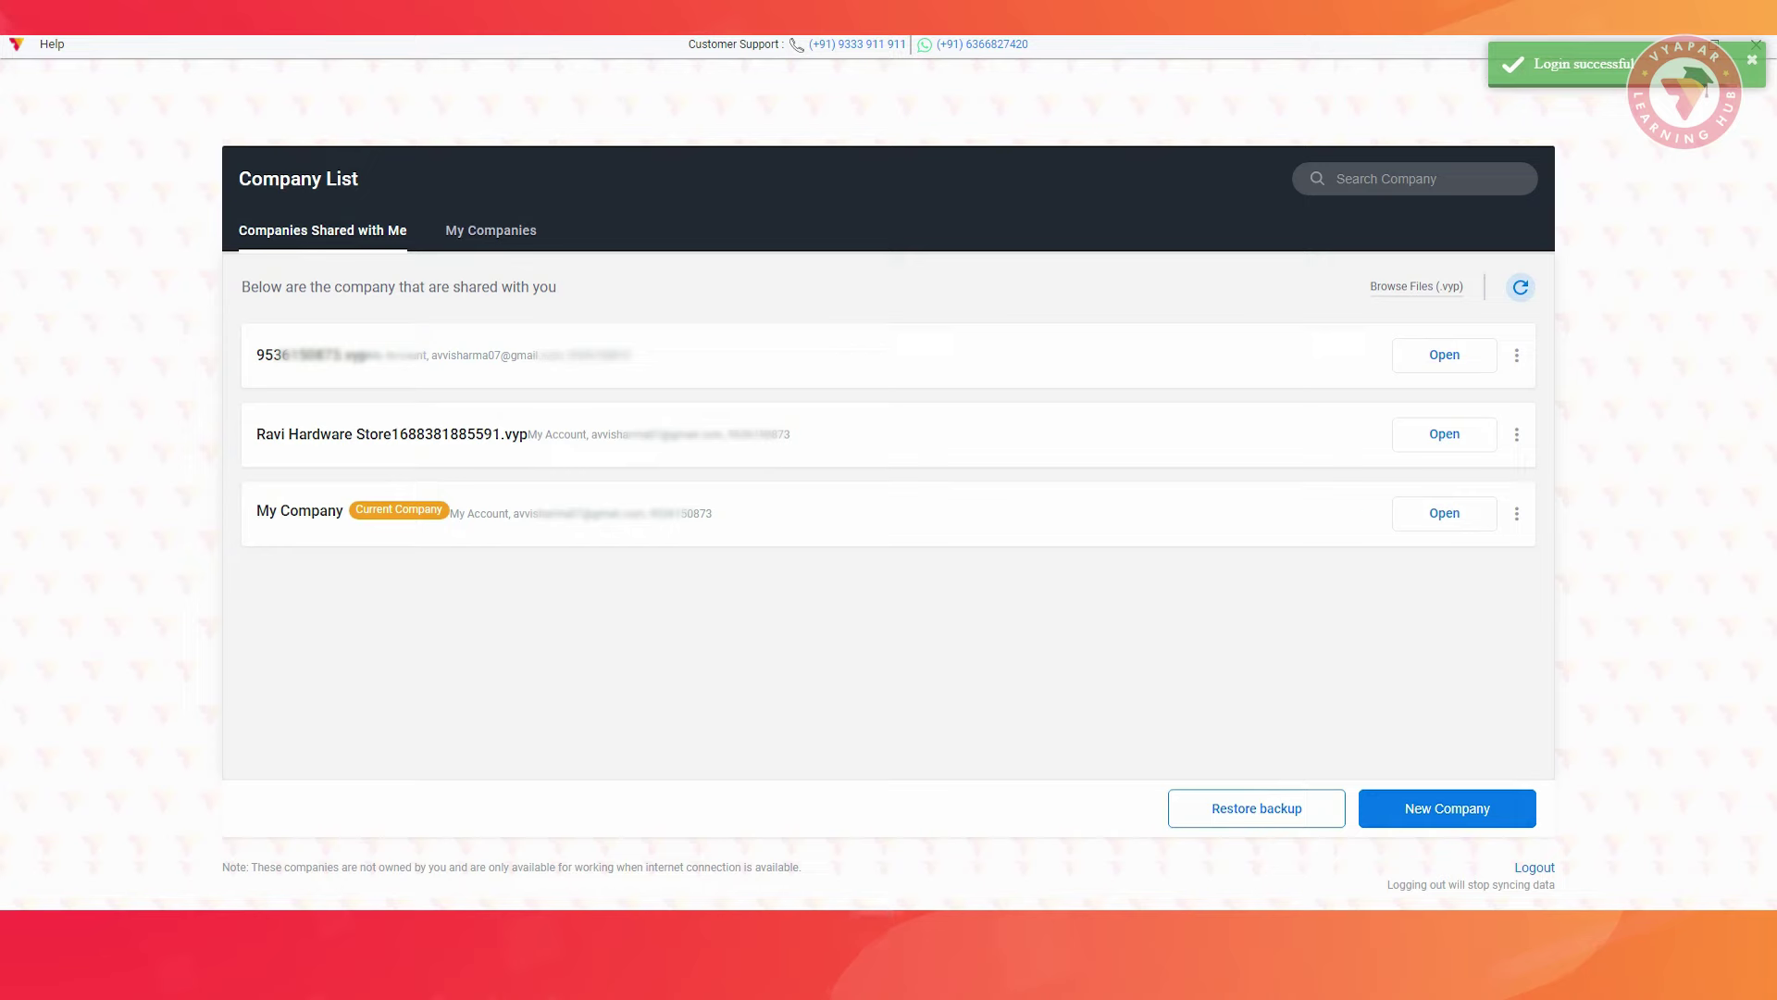
pyautogui.click(1441, 511)
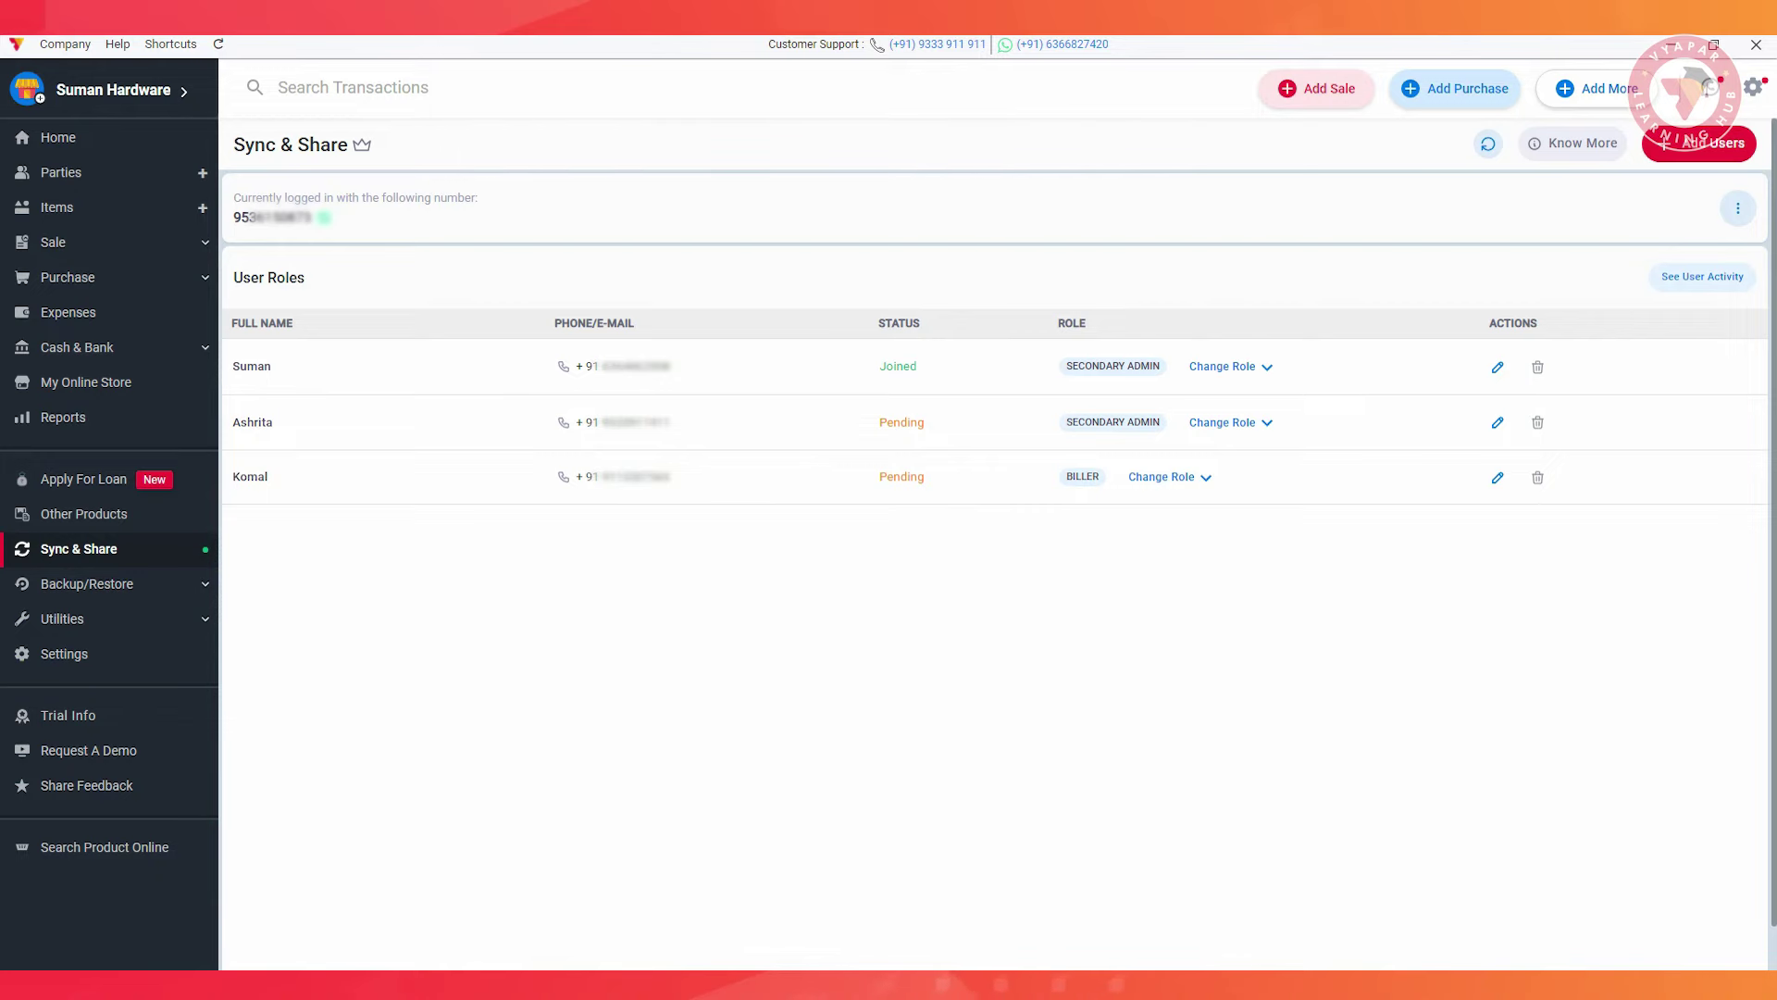
# Open the joined Secondary Admin's details and save them with Add User
pyautogui.click(1497, 366)
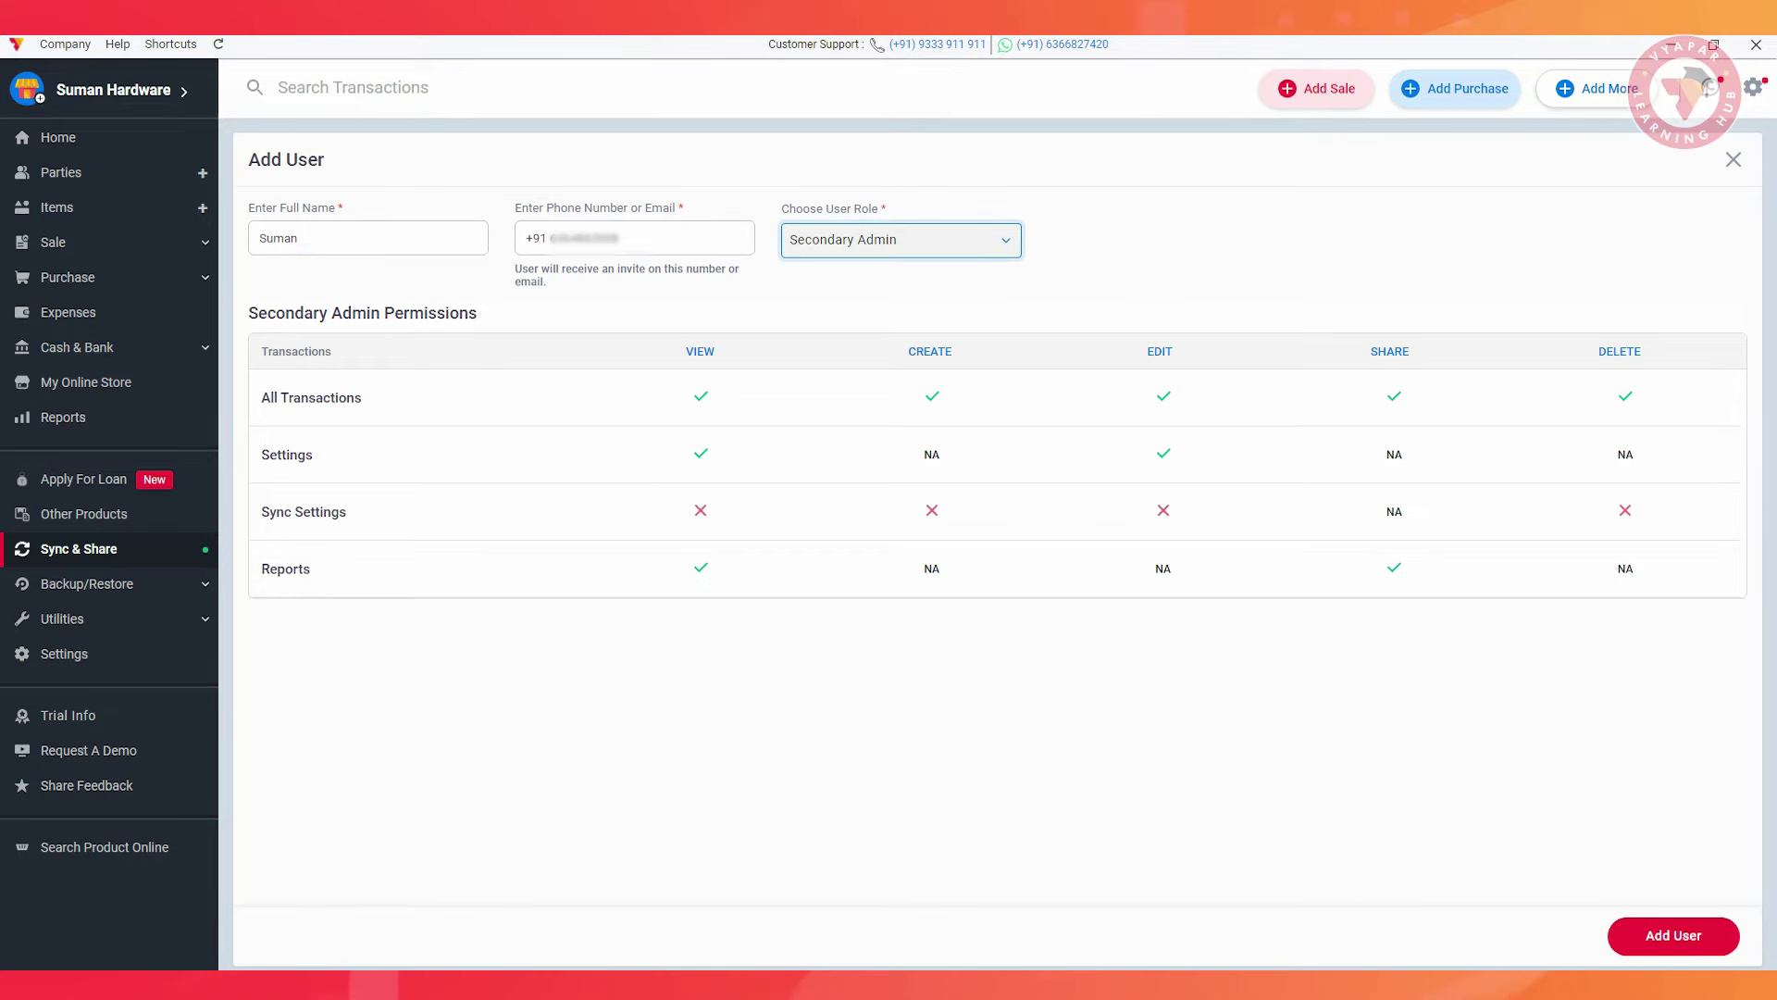
pyautogui.click(1666, 933)
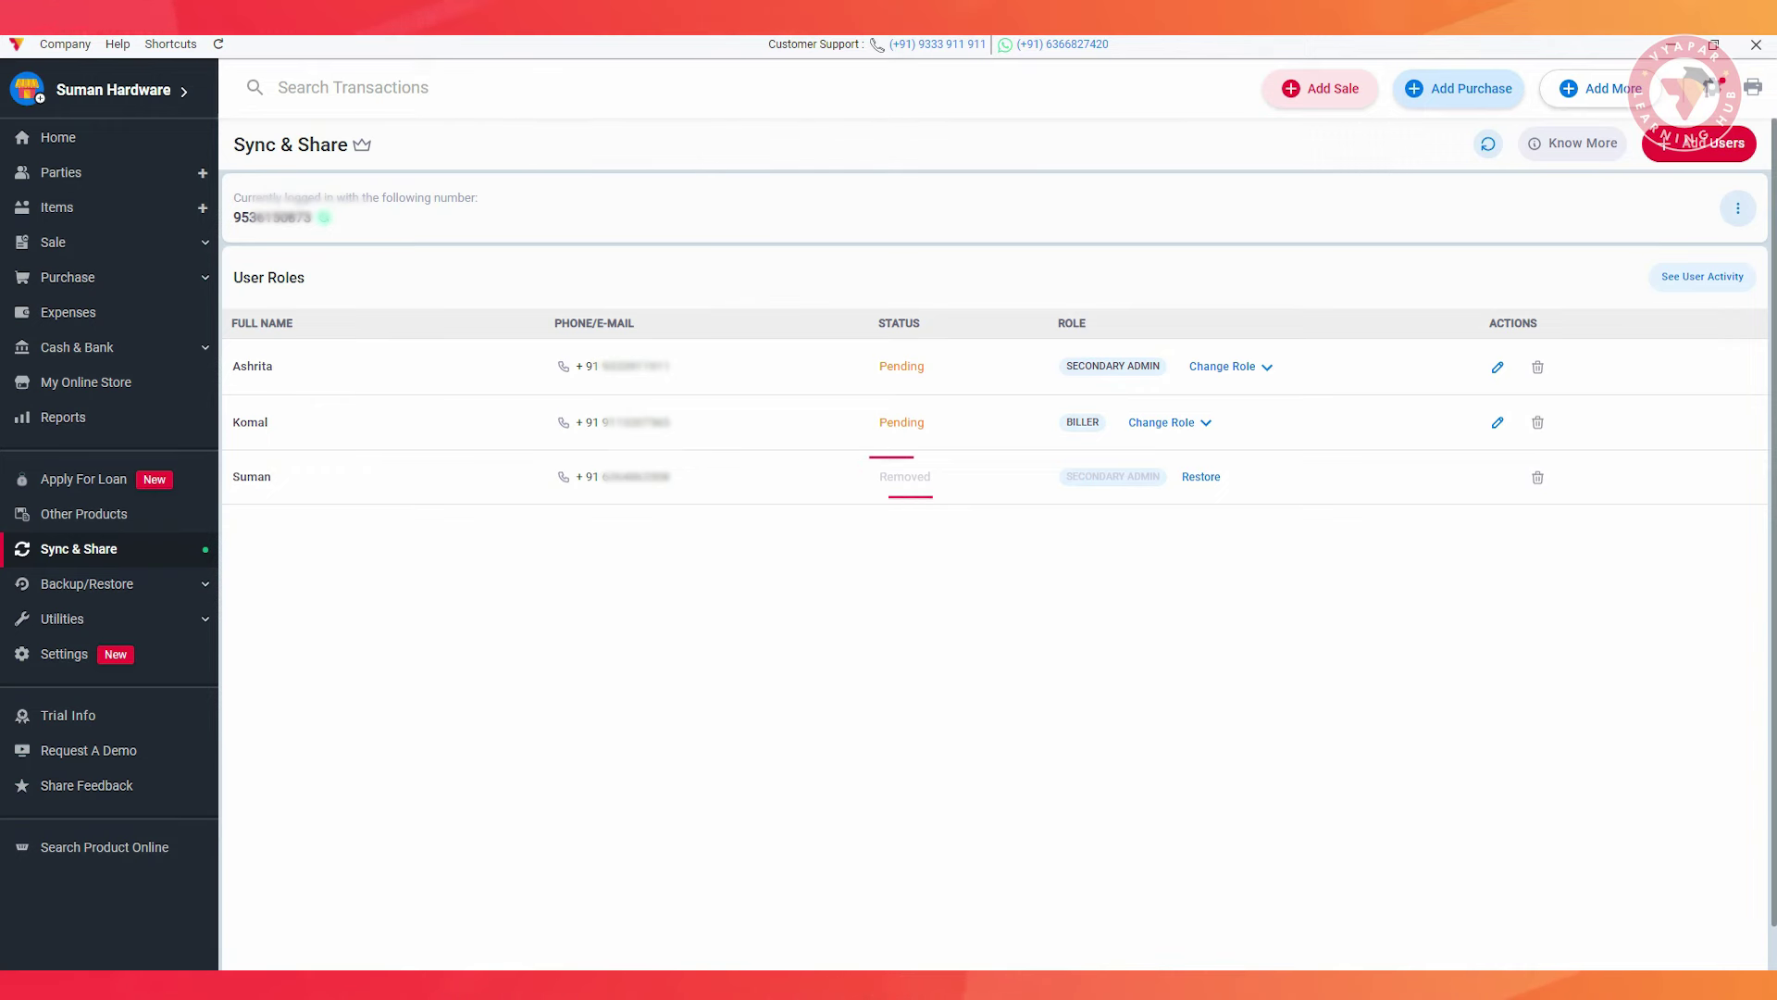
# Permanently delete the removed Secondary Admin from the user list
pyautogui.click(1537, 477)
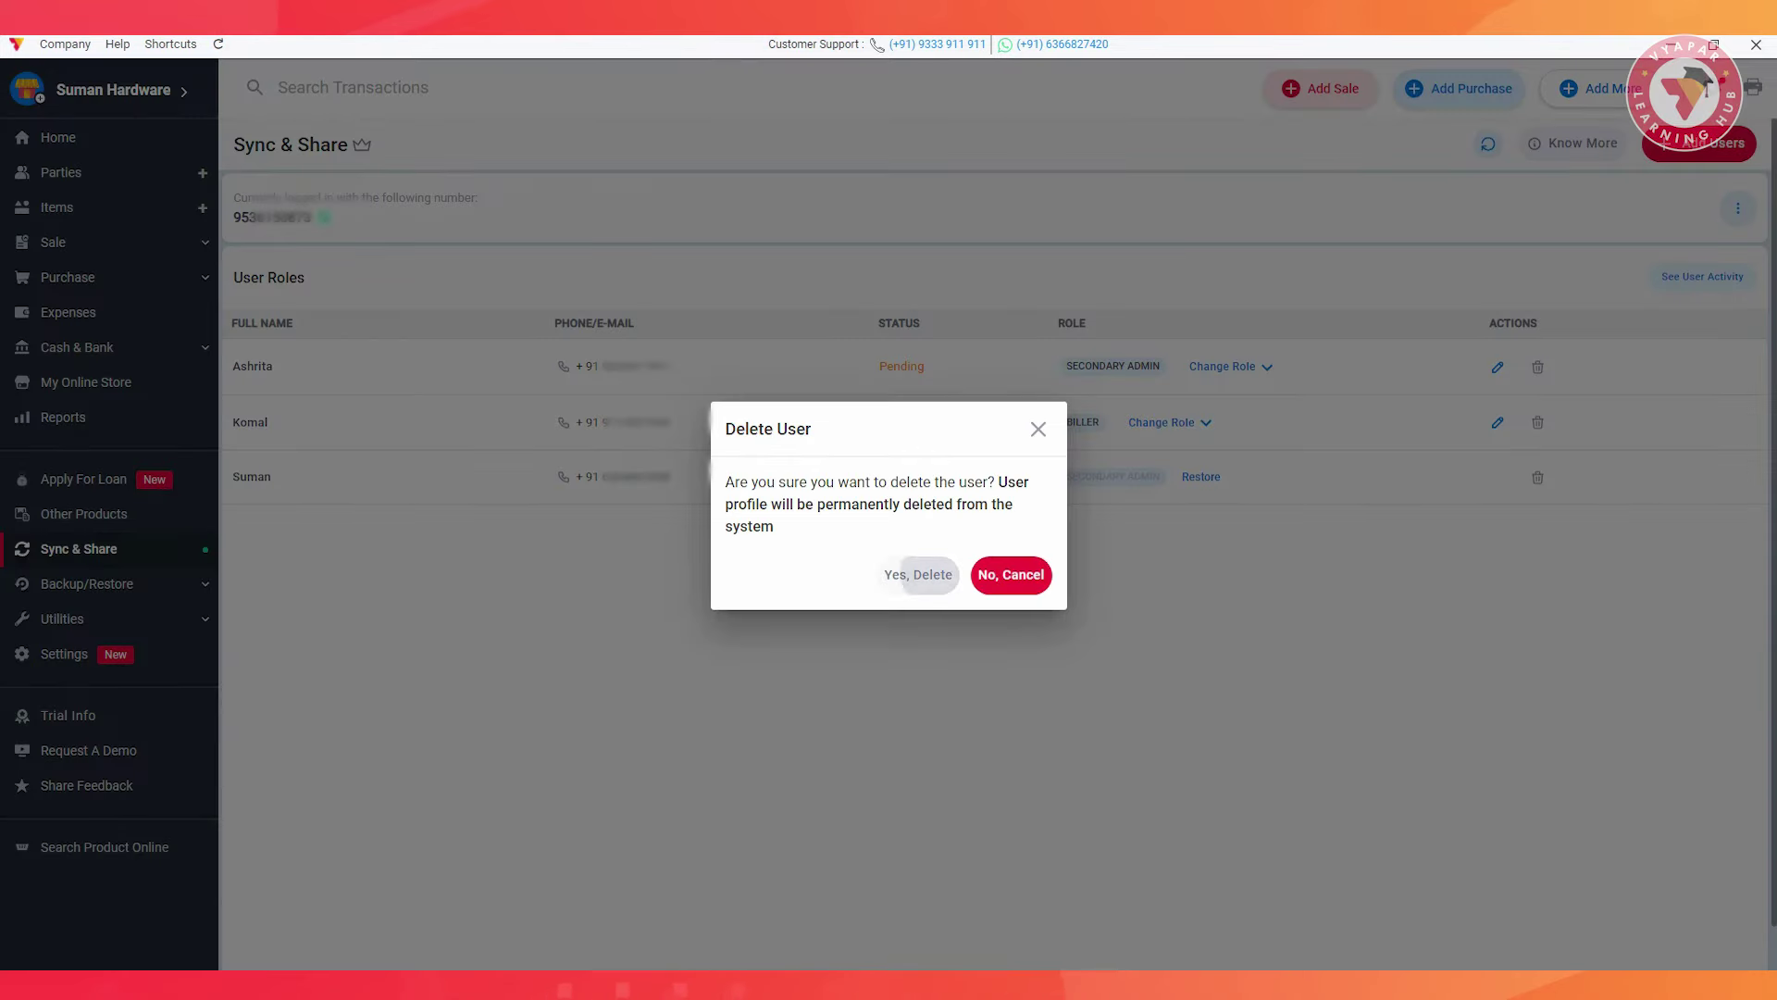
pyautogui.click(916, 575)
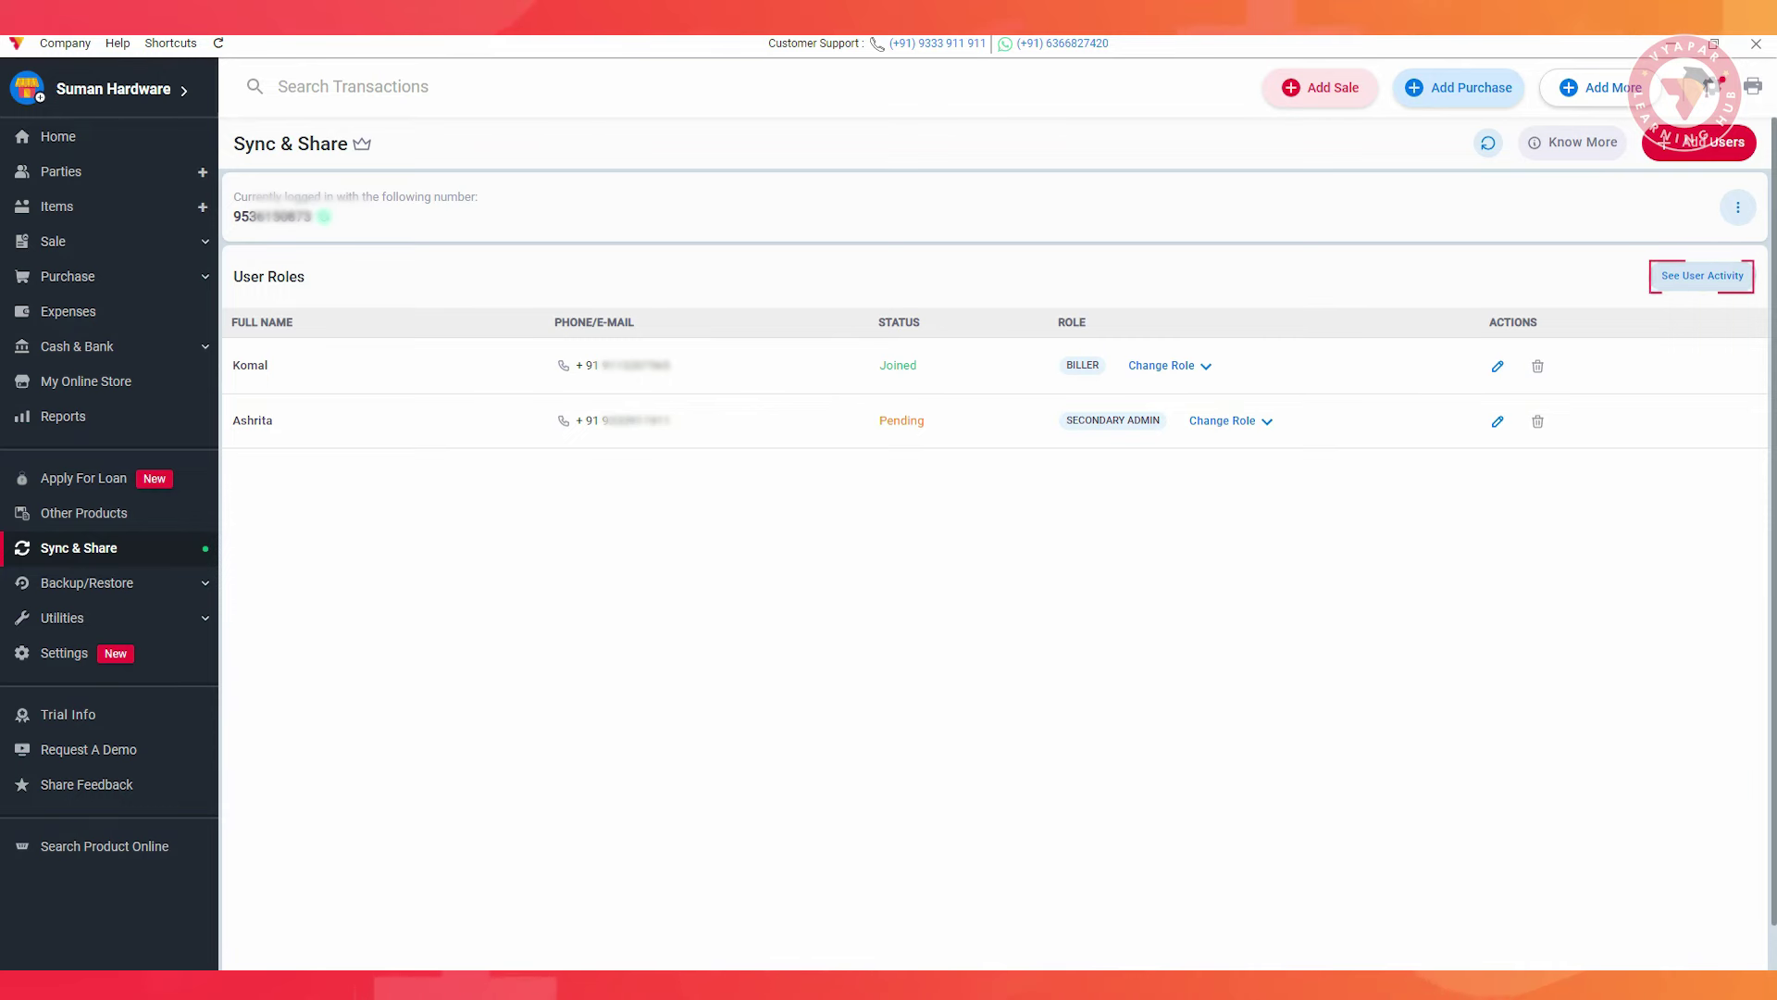
# Review the invited users' activity log and close the opened sale entry
pyautogui.click(1702, 275)
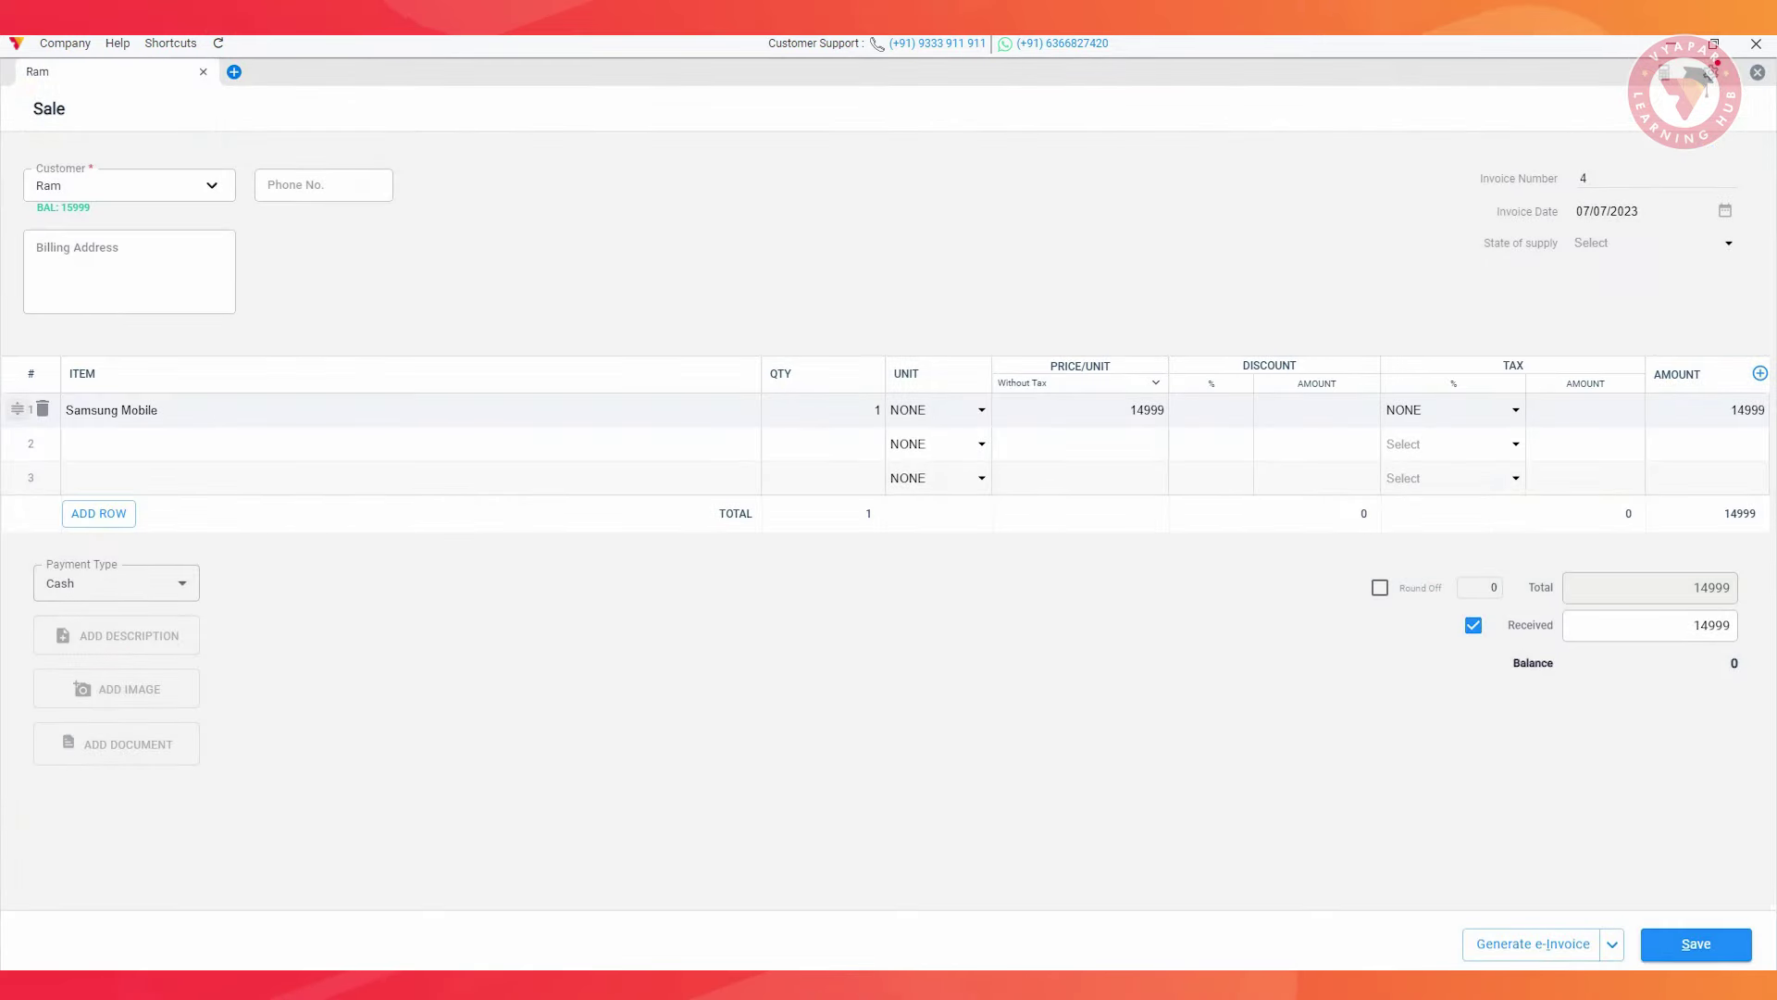
pyautogui.press('Escape')
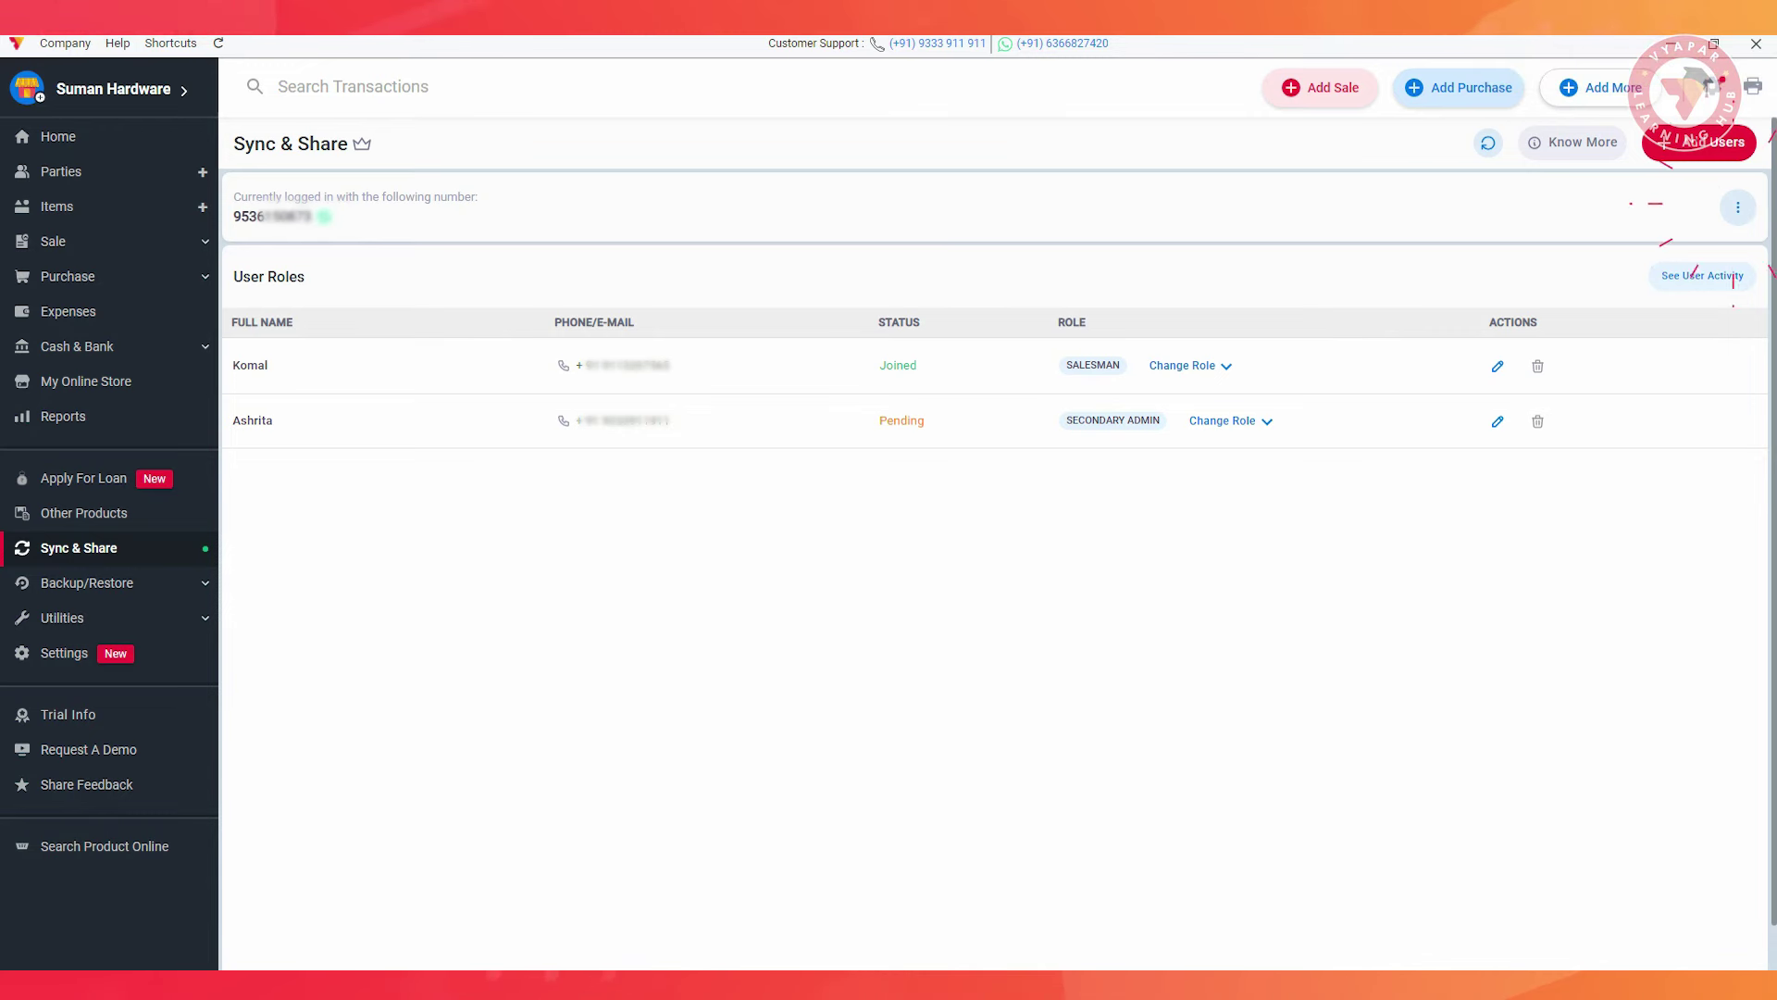
pyautogui.click(1738, 207)
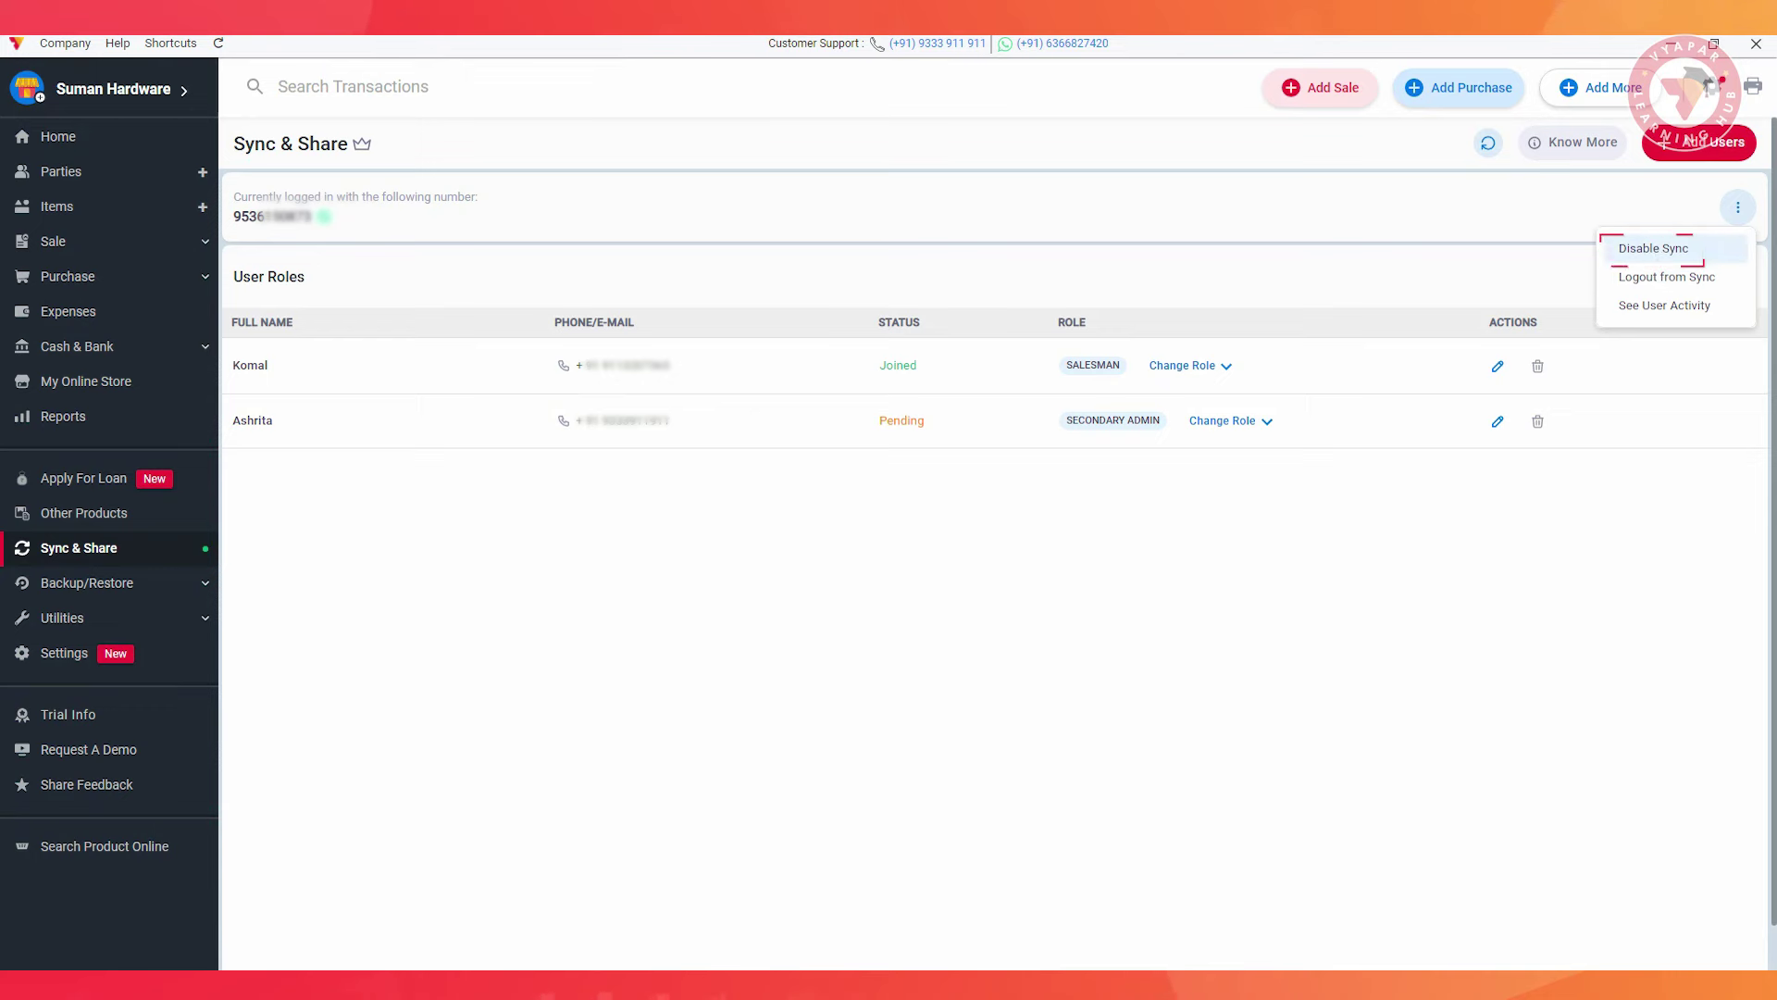
pyautogui.click(1654, 248)
pyautogui.click(913, 571)
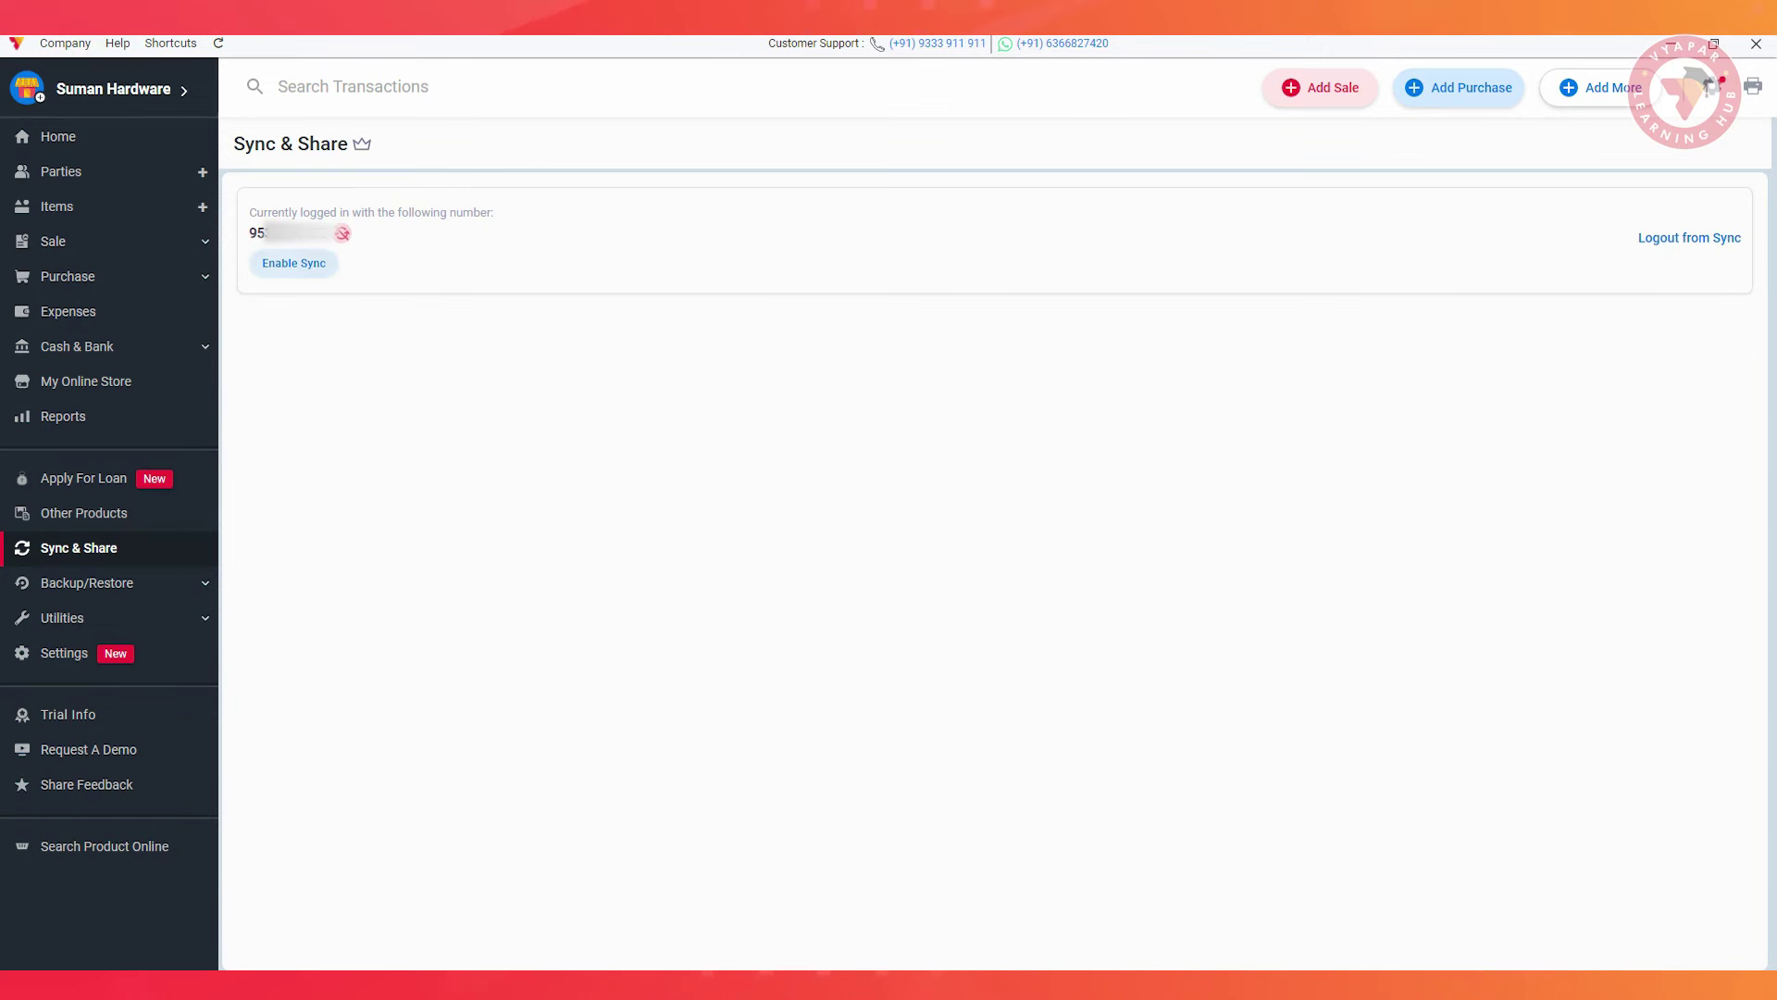
pyautogui.click(294, 263)
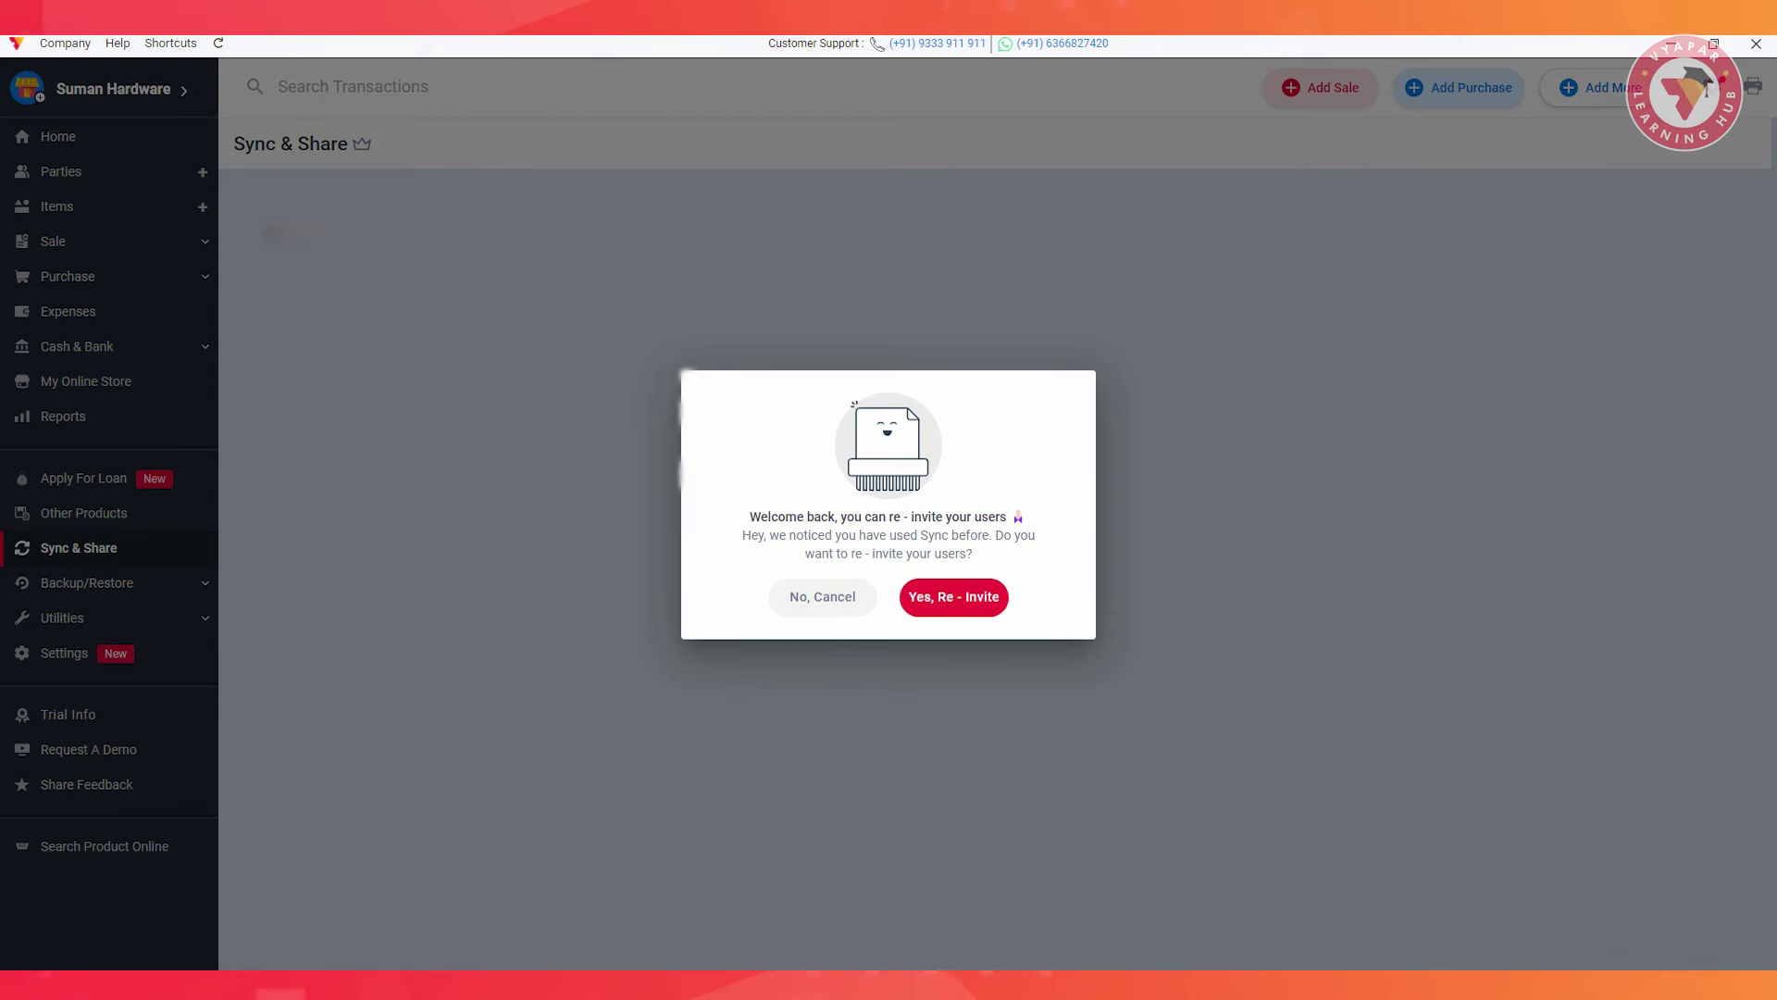
pyautogui.click(953, 596)
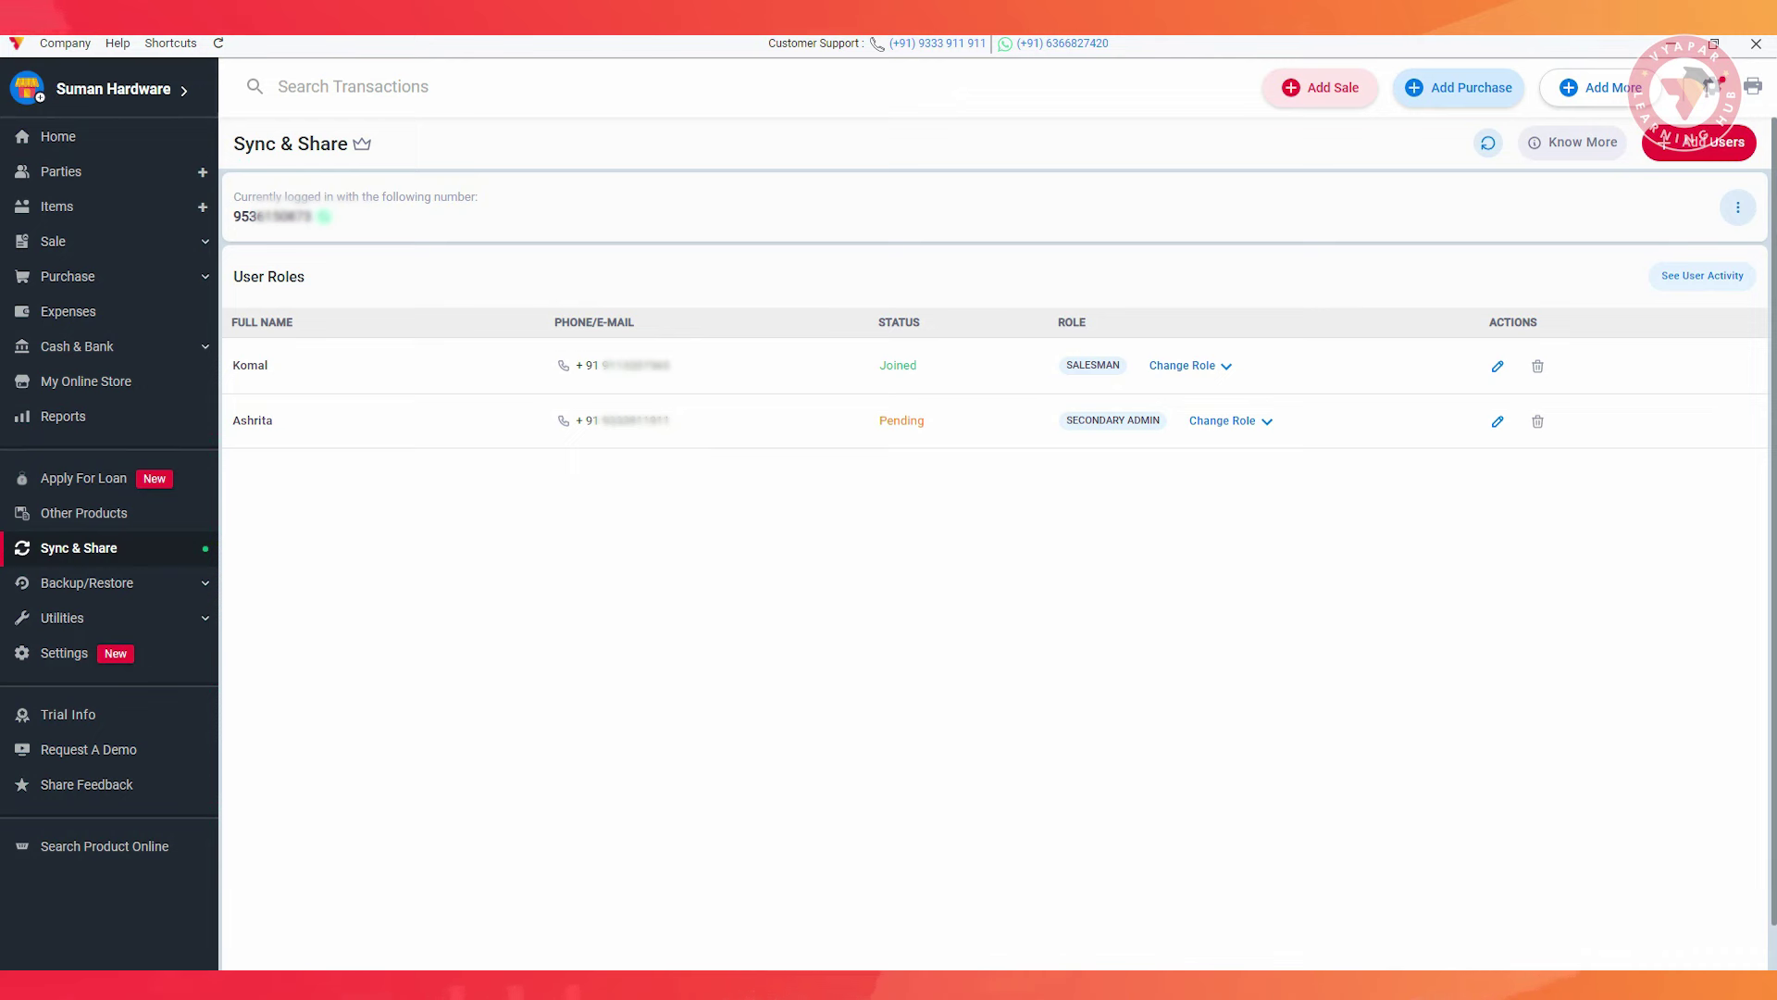
# Log out of sync and log back in with the employee's phone number and OTP
pyautogui.click(1737, 207)
pyautogui.click(1664, 281)
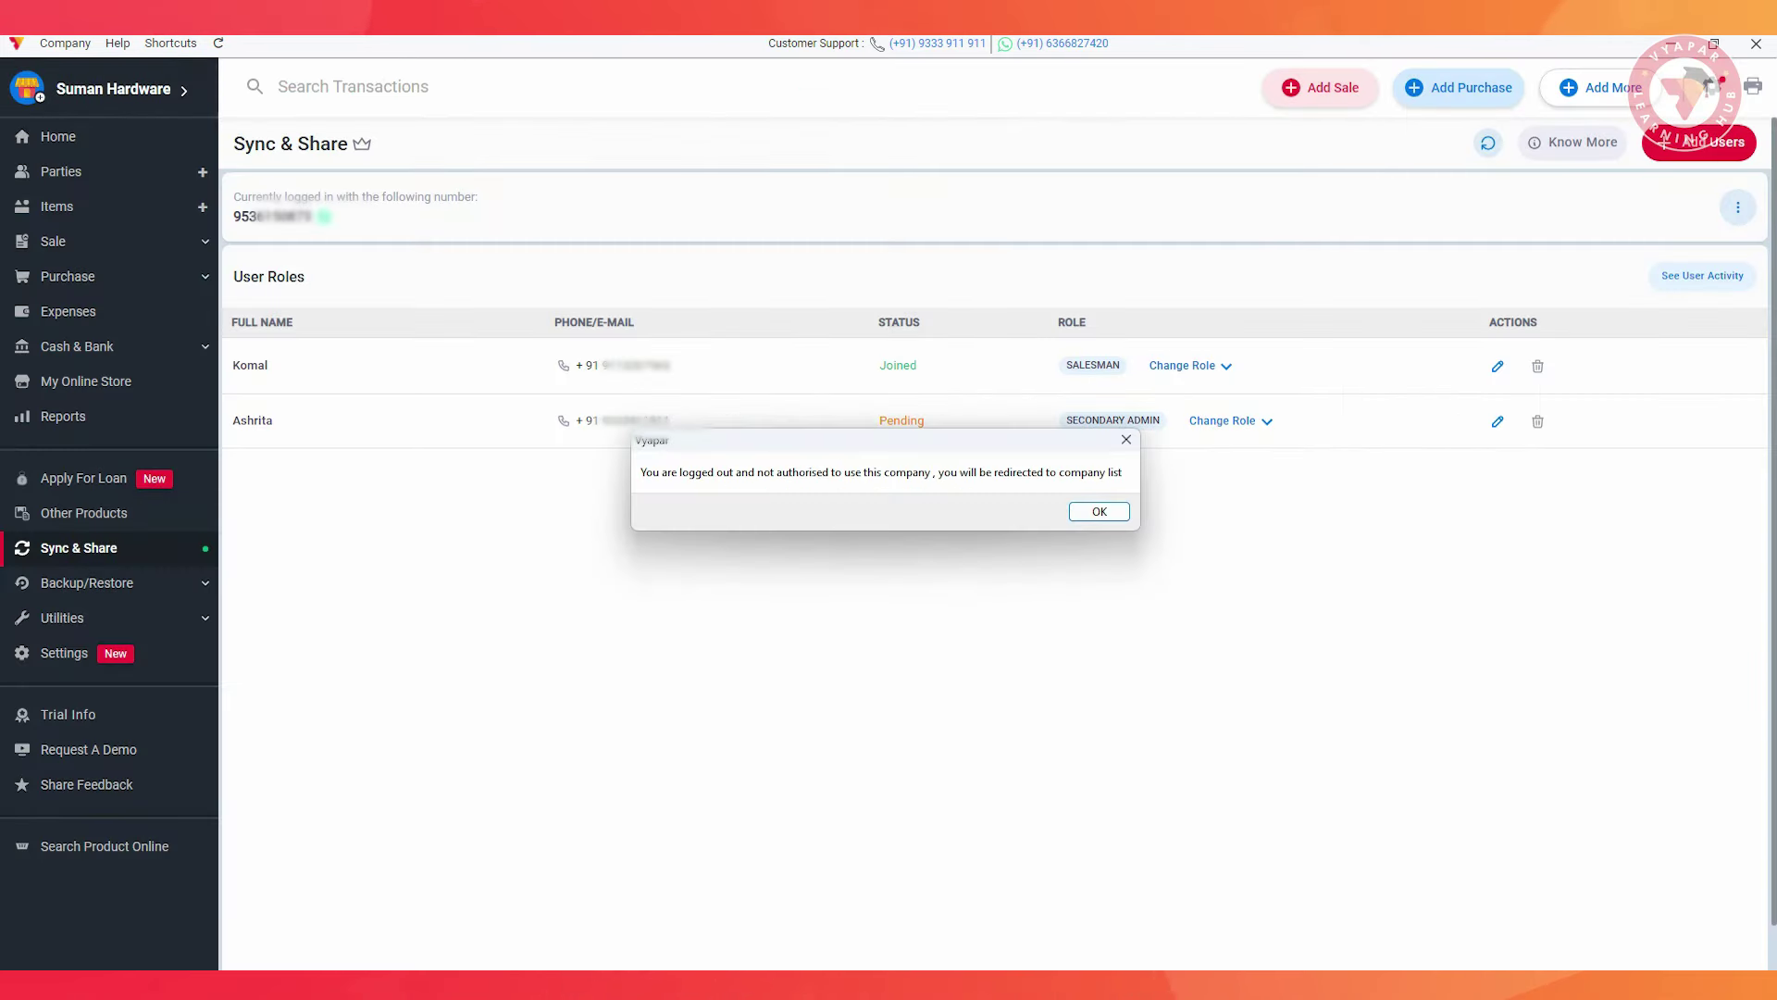
pyautogui.press('Return')
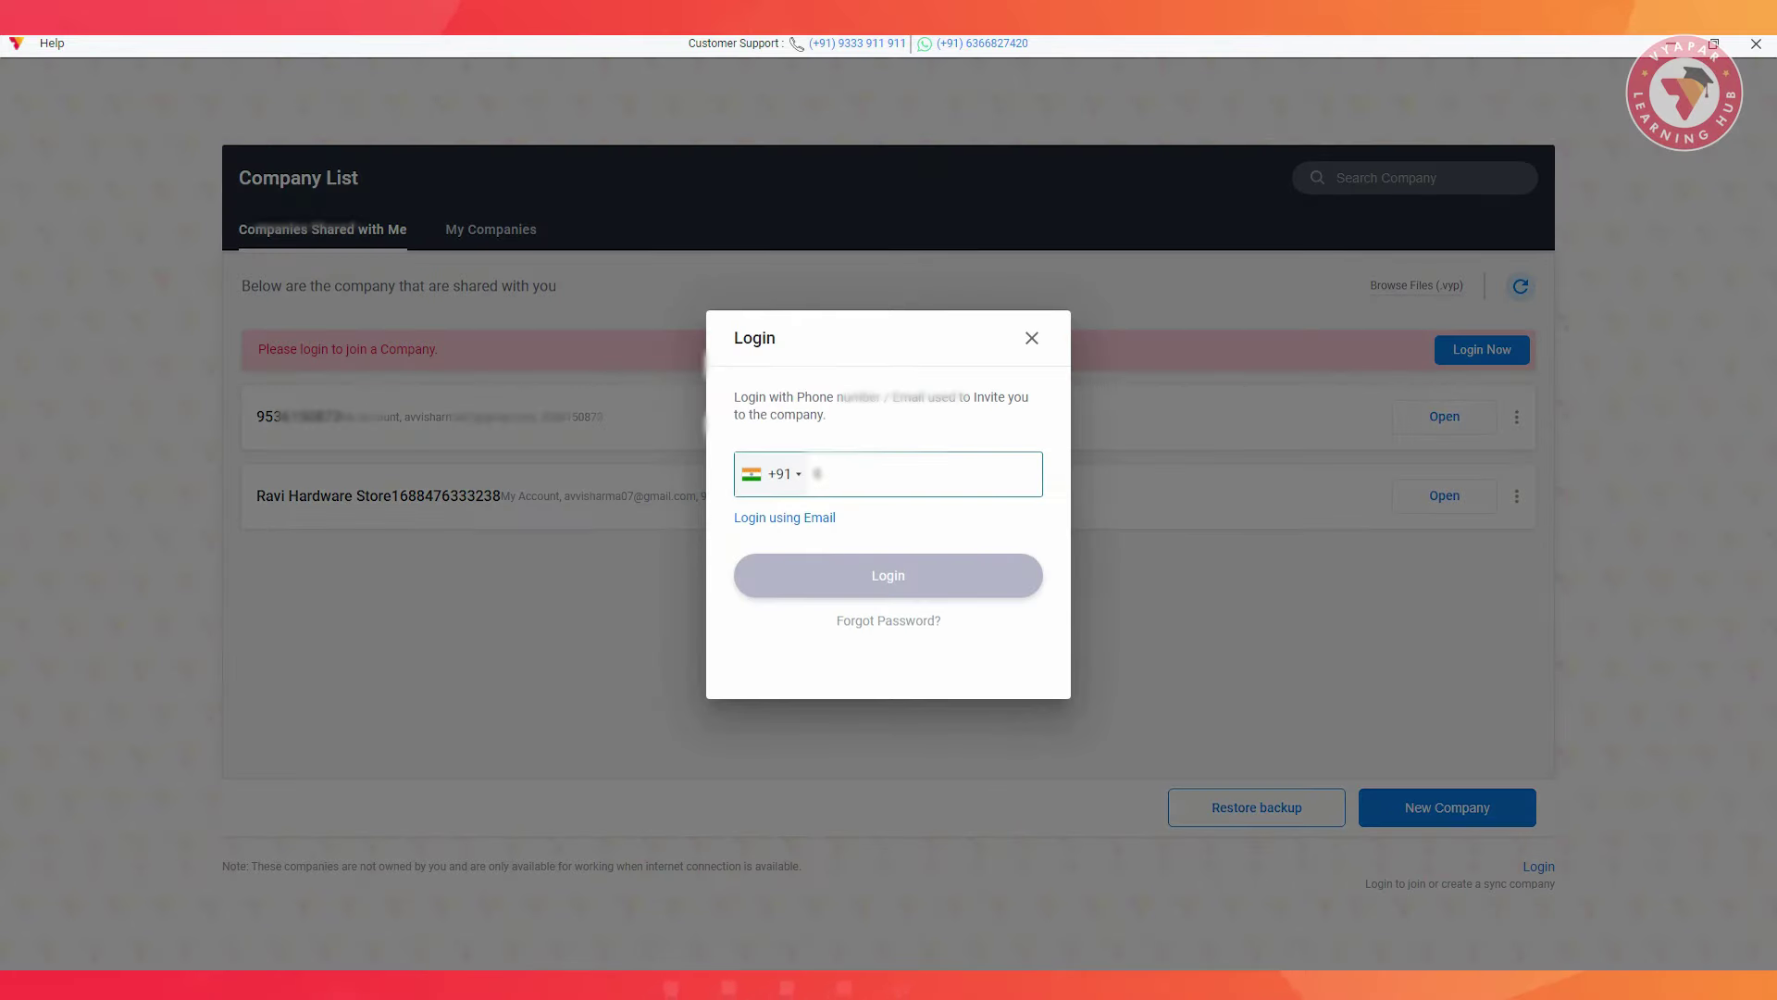
pyautogui.click(881, 575)
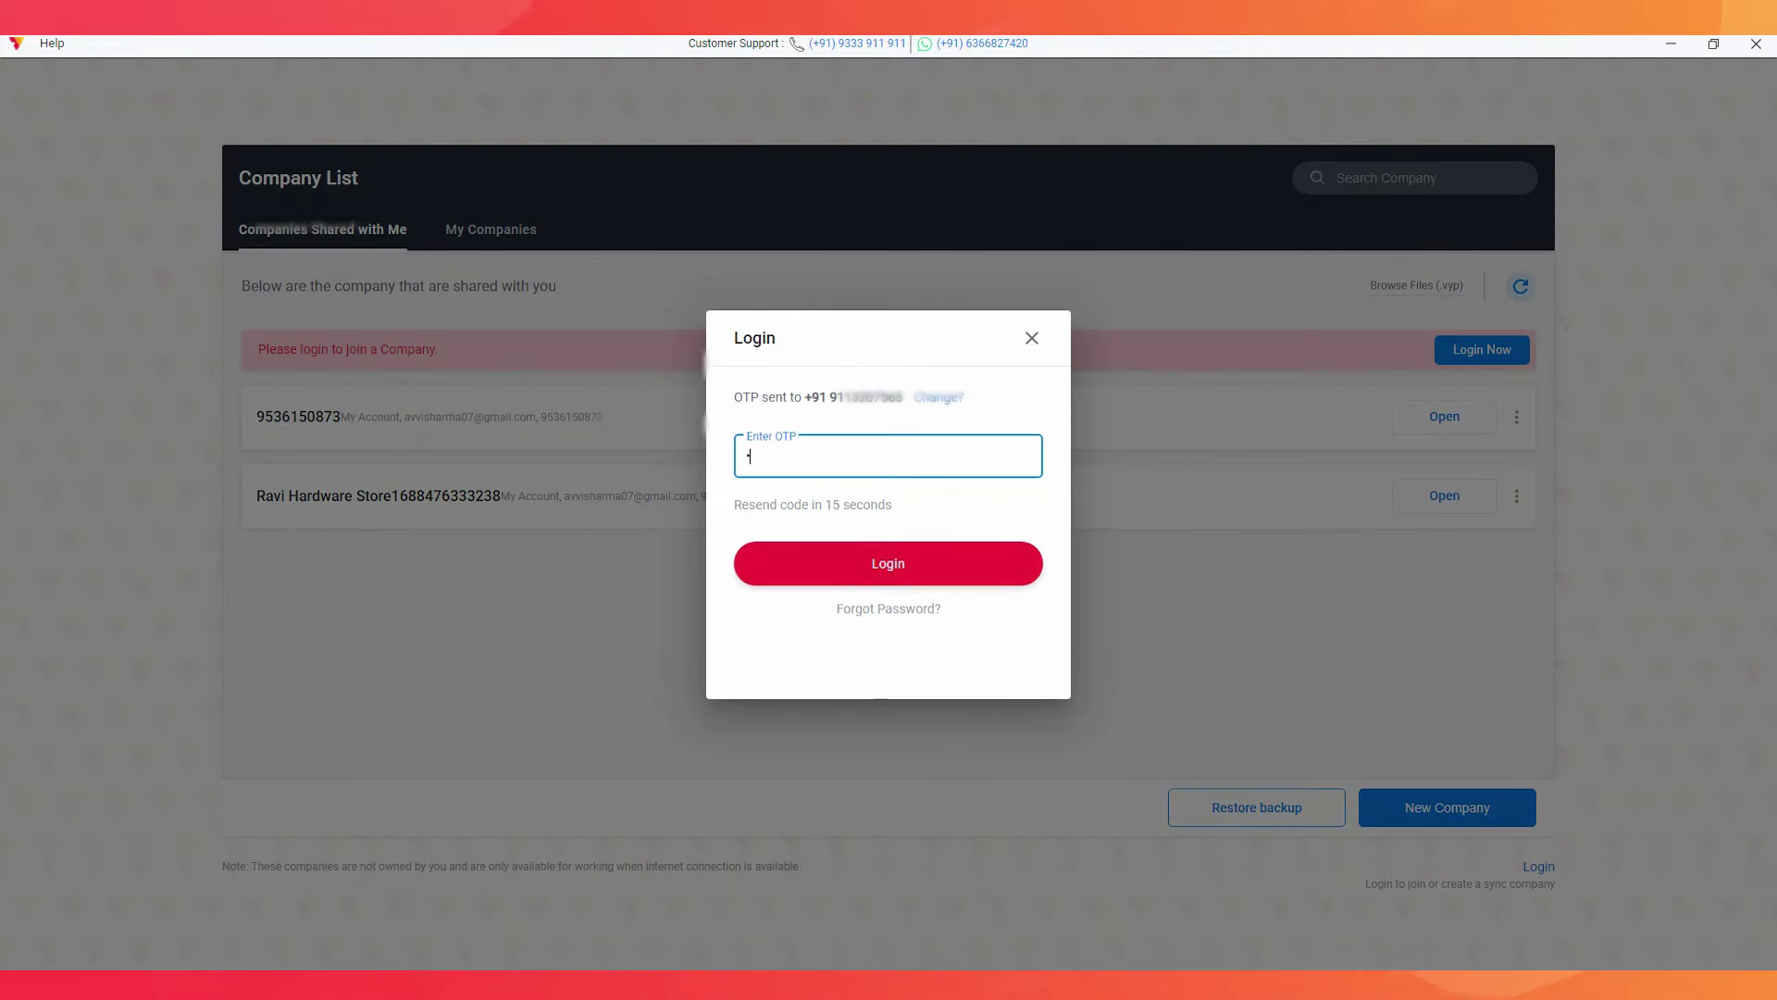
pyautogui.press('Return')
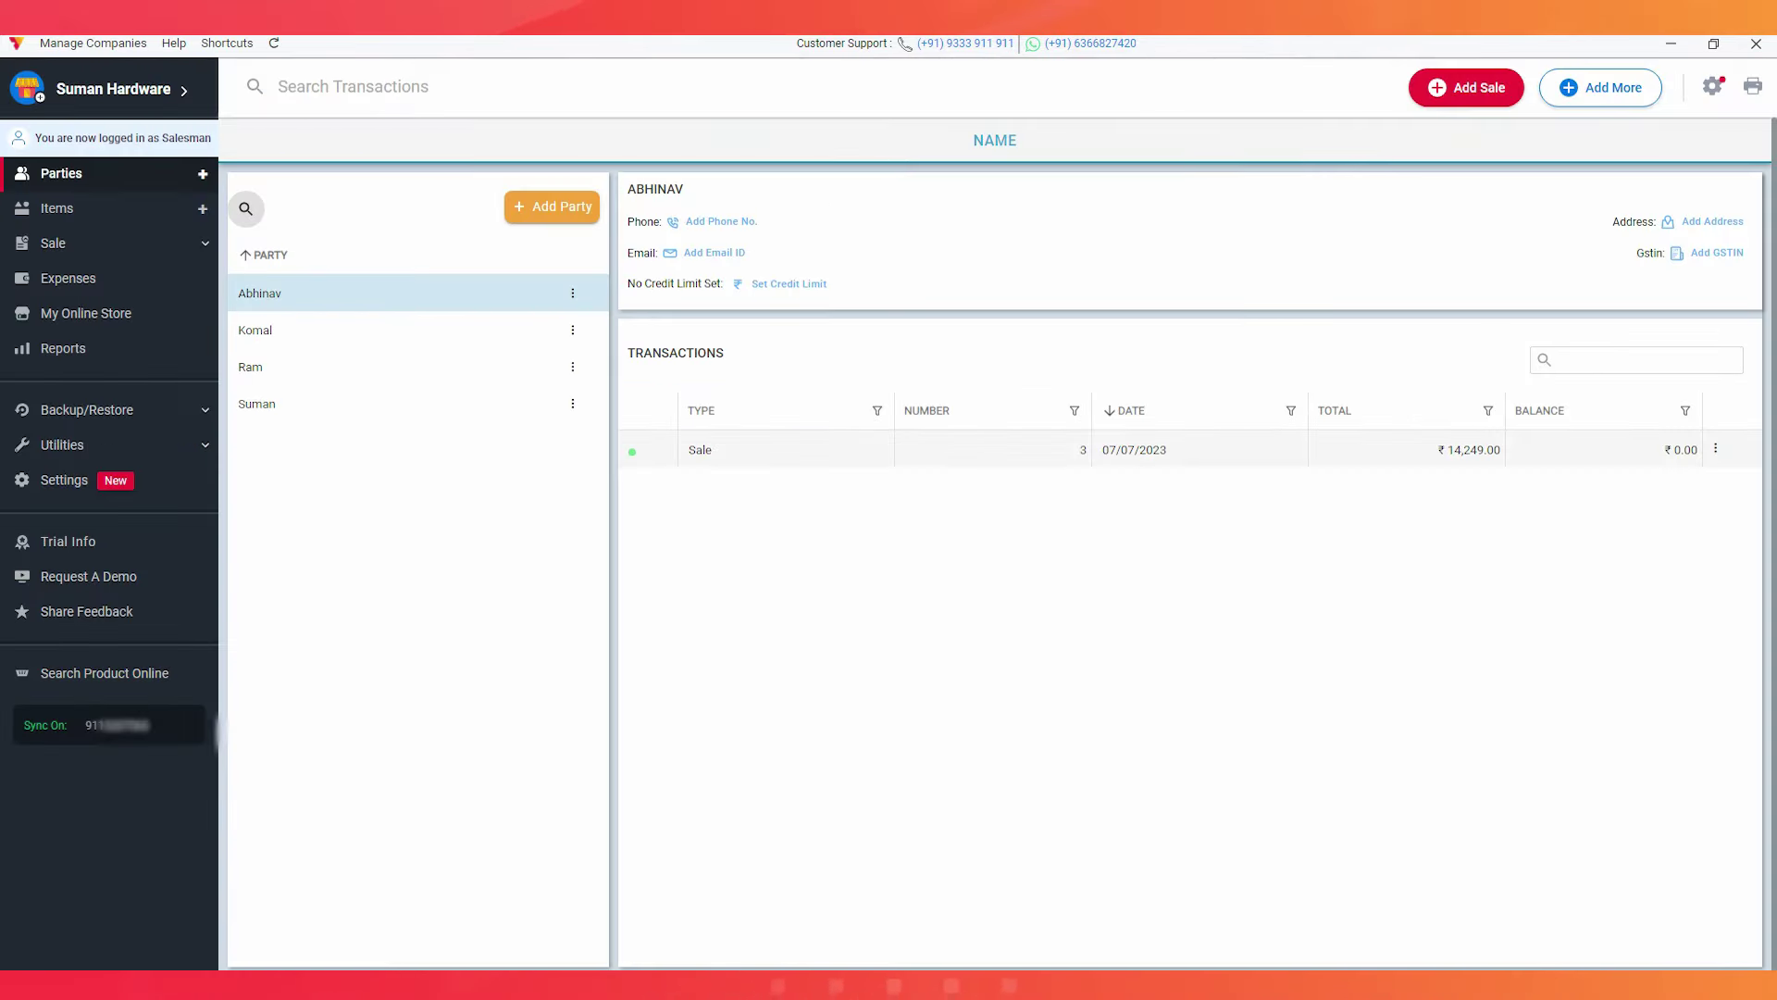